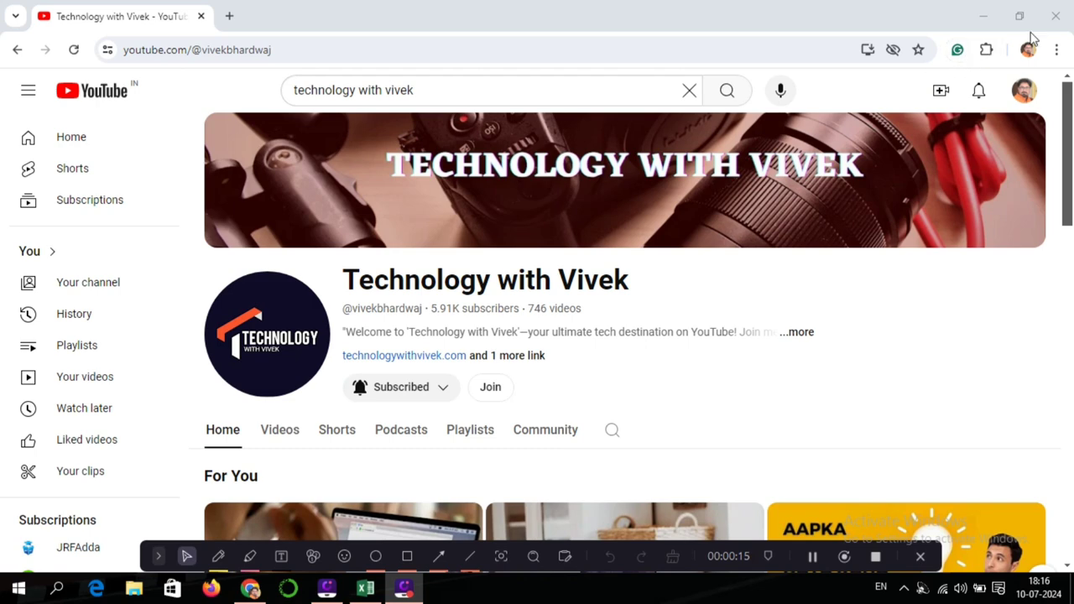
Close the Chrome window showing the YouTube channel page.
click(1056, 18)
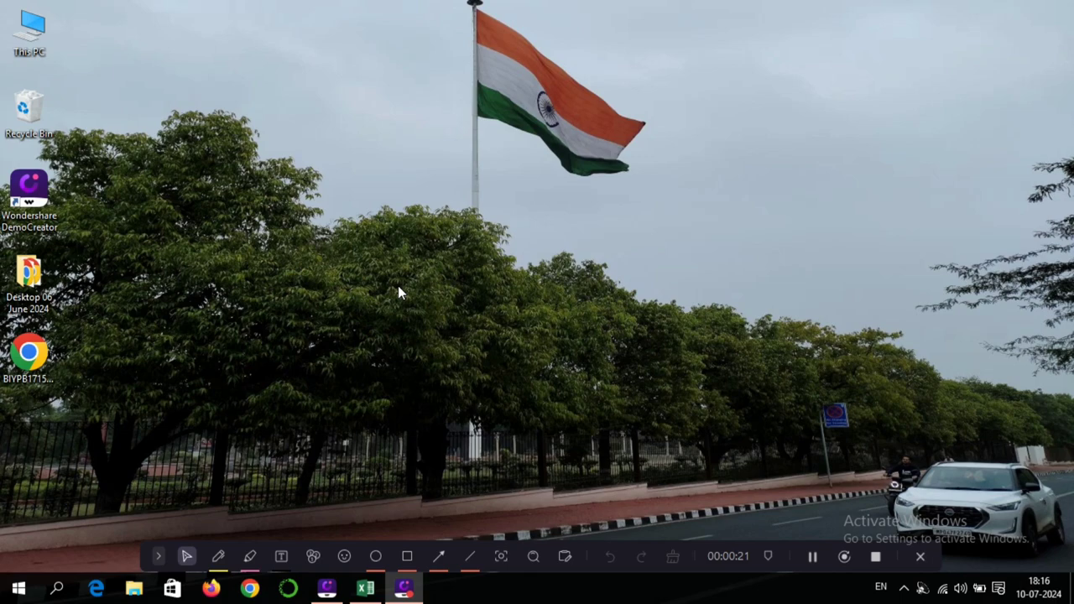
In Book1, enter the start date 01/07/2024 in cell E3 and confirm it's a date.
click(358, 589)
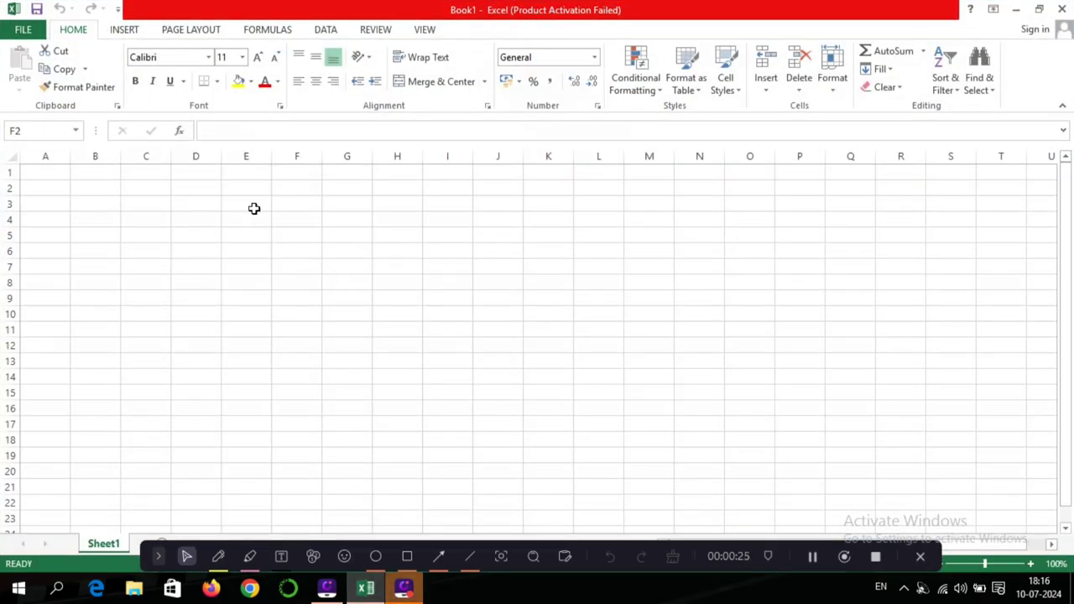
click(252, 208)
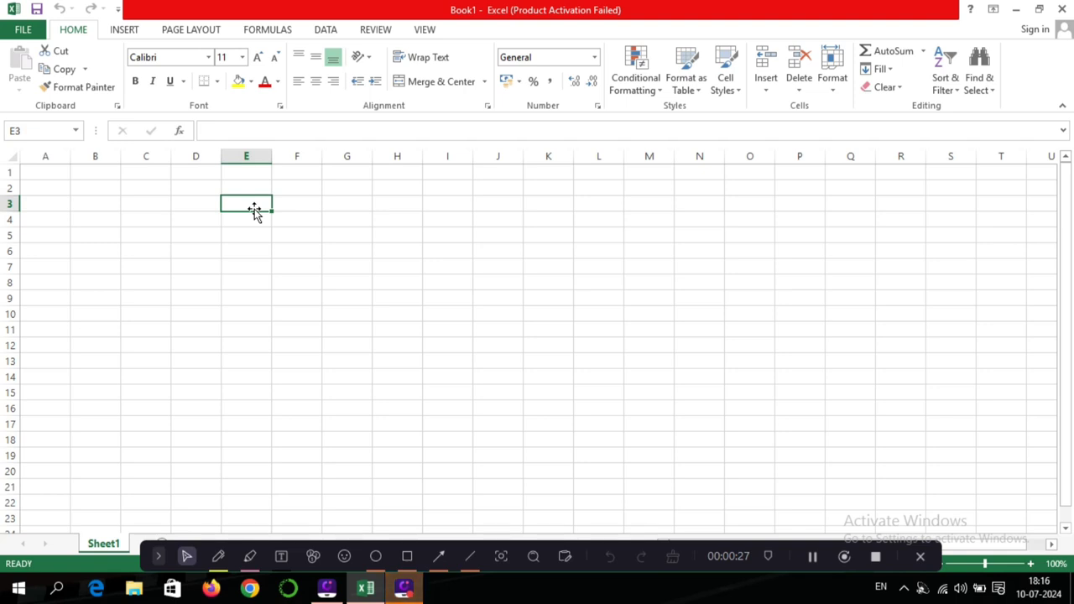
text(01/)
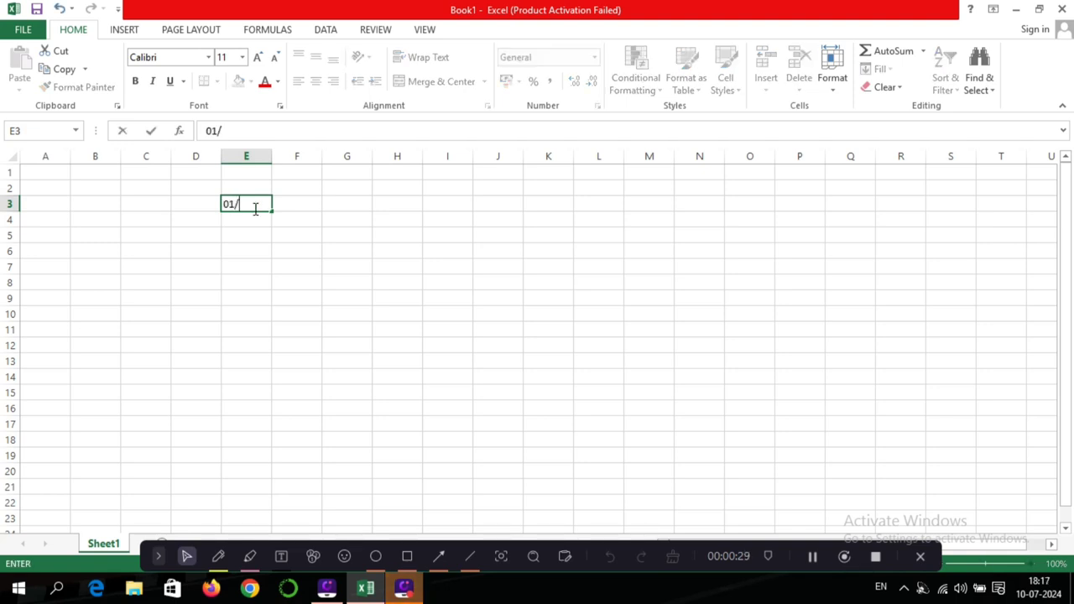
text(07/)
text(2024)
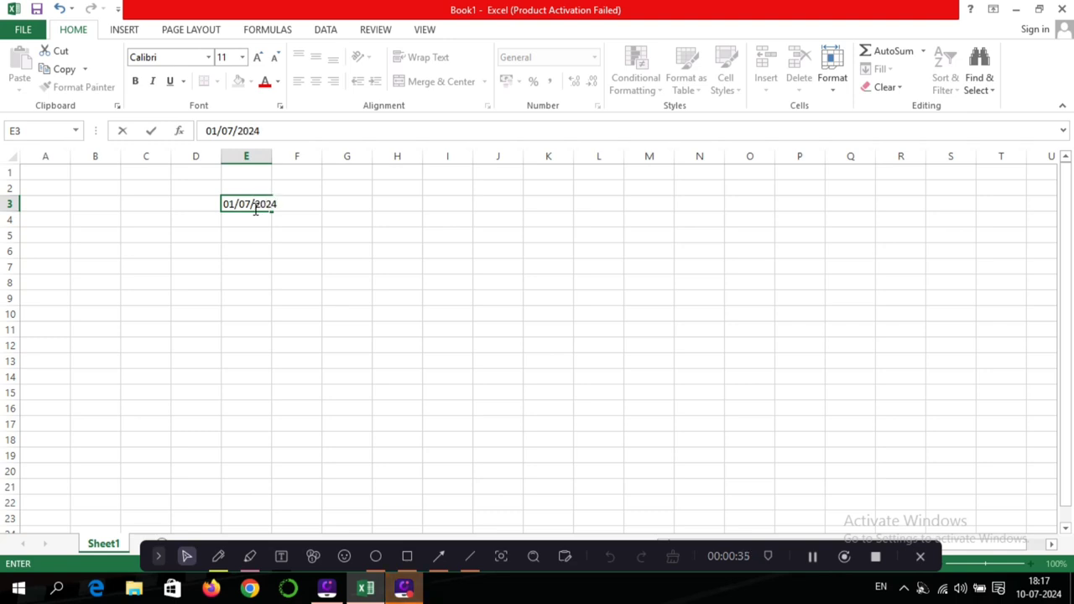
click(249, 219)
click(247, 202)
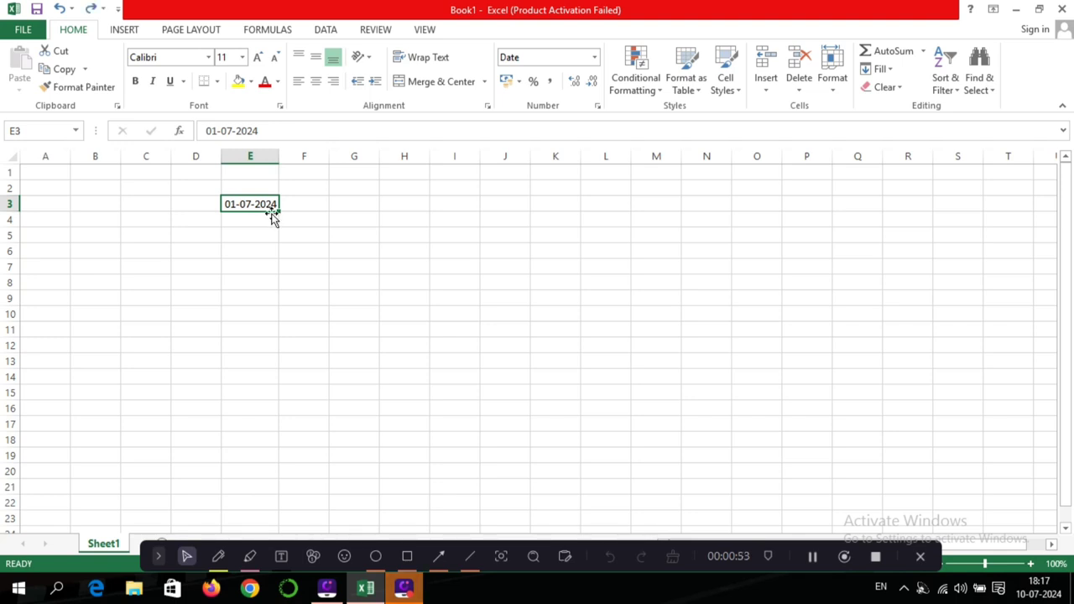
click(265, 215)
click(251, 202)
Set Fill > Series to Columns, Date type, Day unit, step 1, stop value 01/08/2024.
click(891, 70)
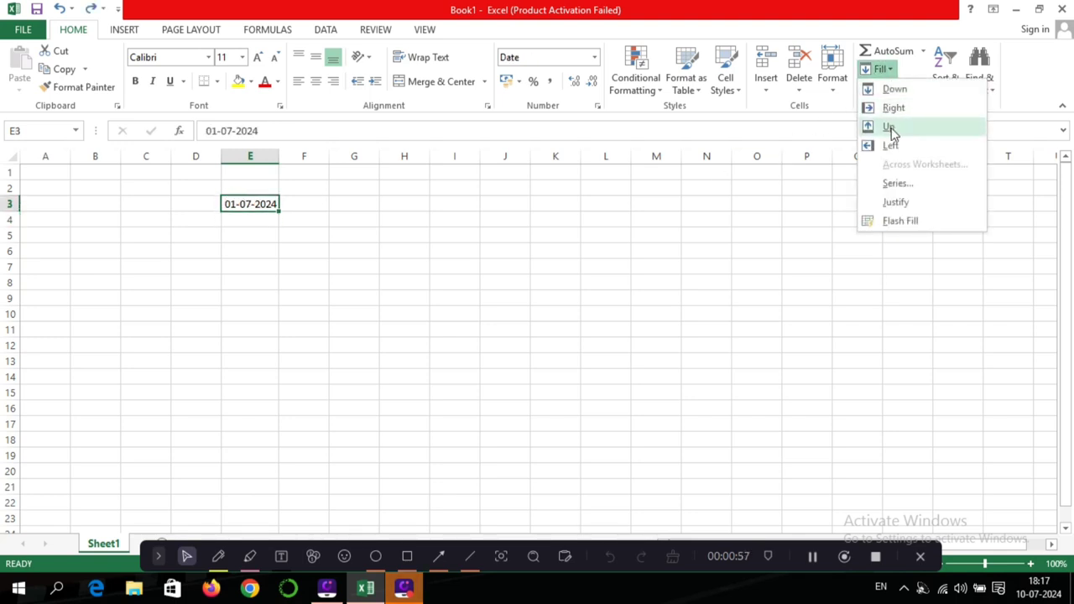
click(894, 183)
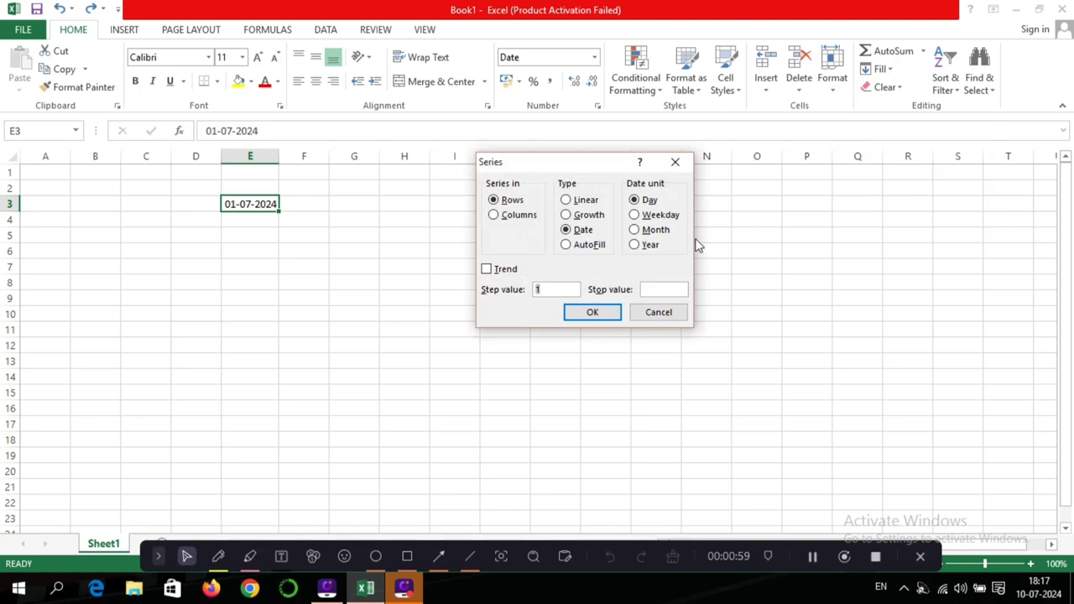
click(494, 216)
text(01/08/202)
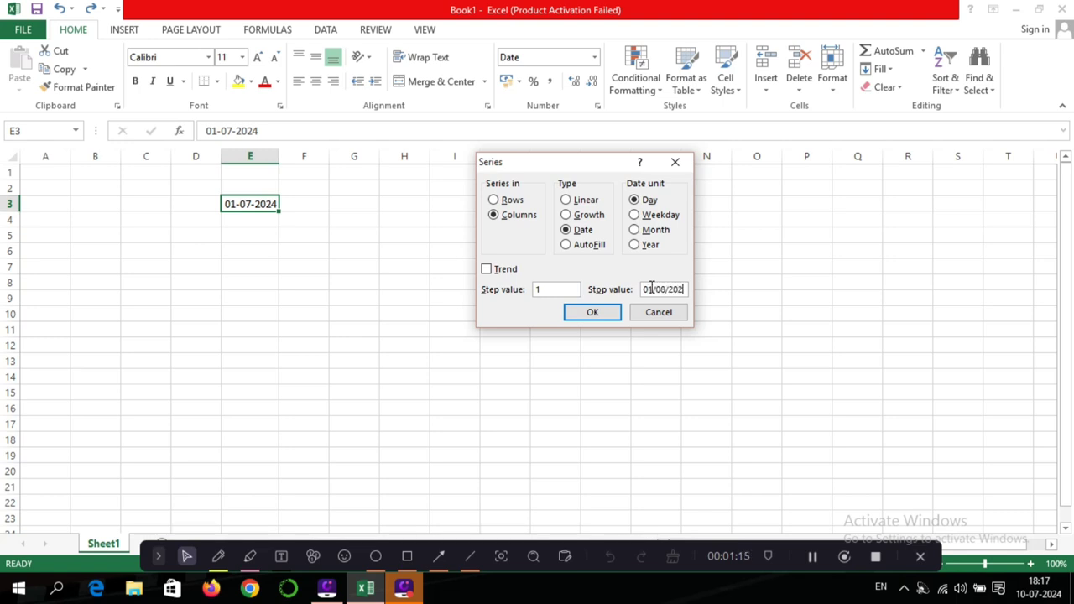
text(4)
Apply the series so E3:E34 runs daily from 01-07-2024 to 01-08-2024.
click(604, 318)
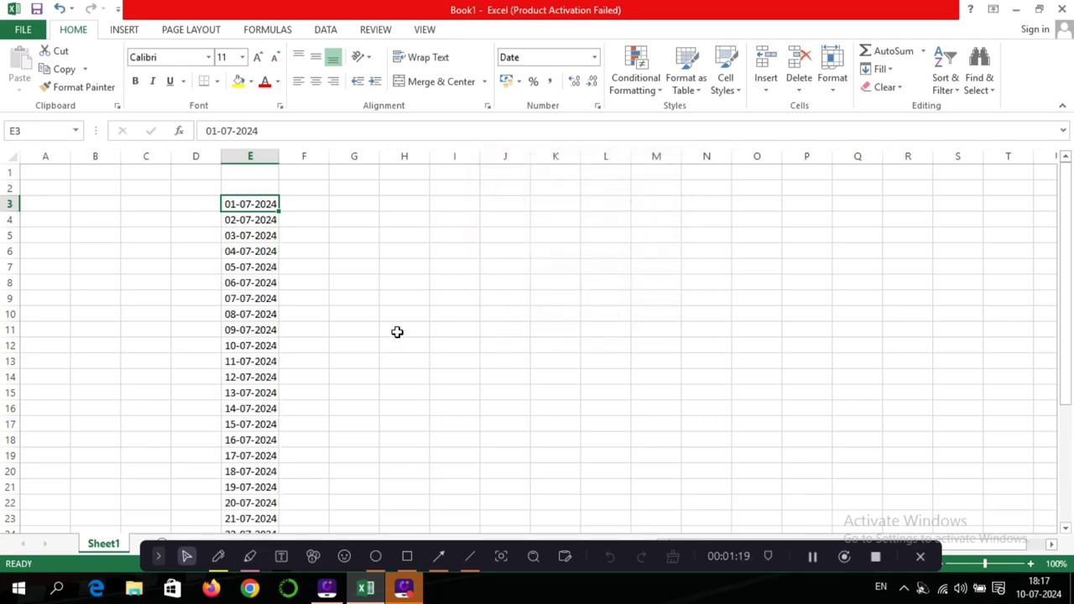
scroll(358, 328, down, 3)
scroll(358, 328, down, 2)
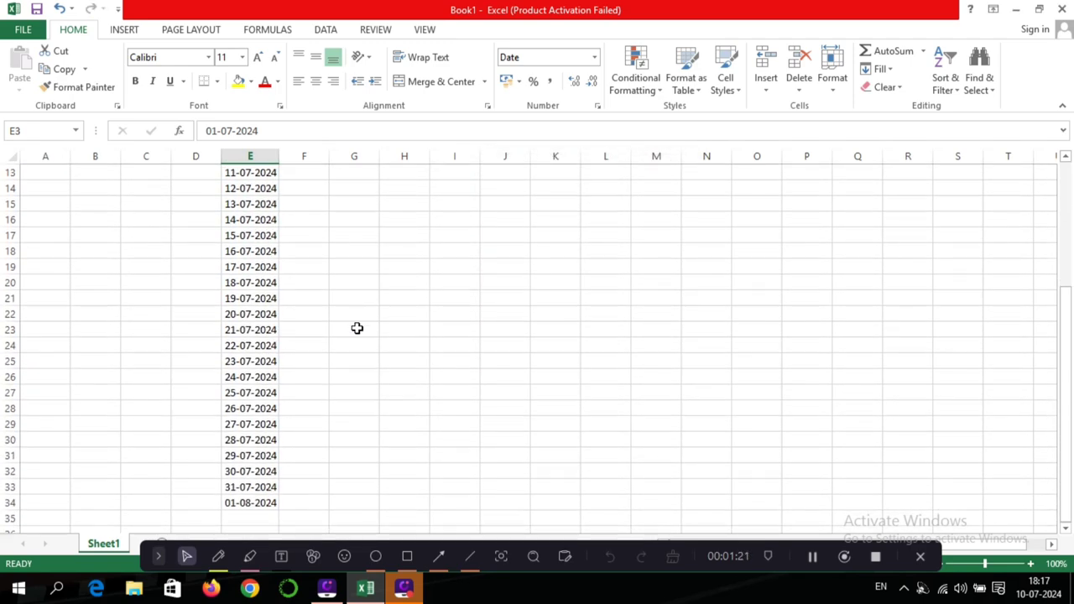
scroll(358, 329, up, 2)
scroll(356, 328, up, 1)
scroll(356, 328, up, 2)
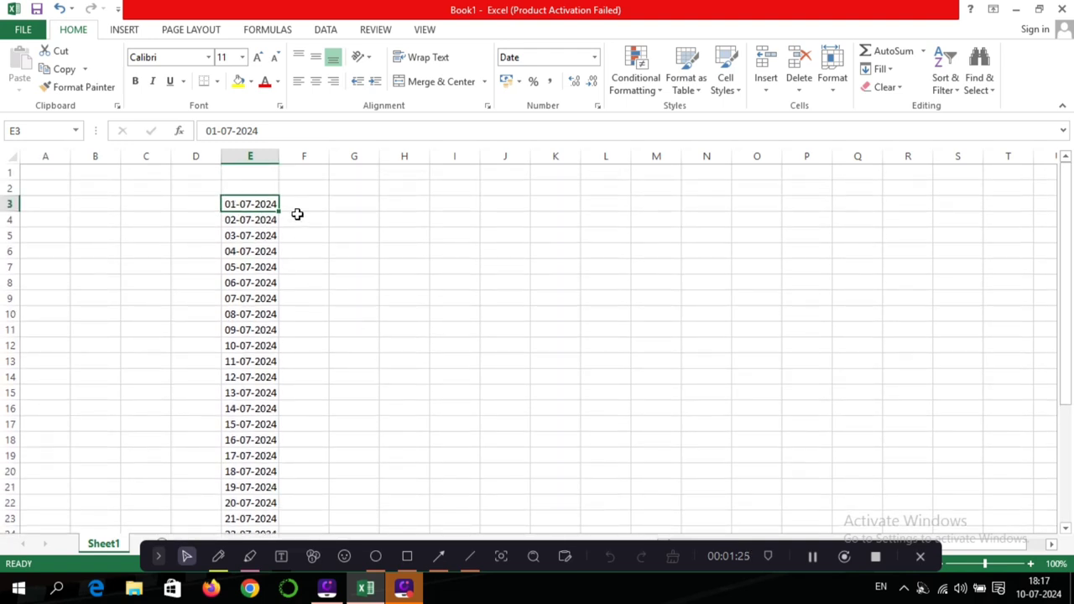
click(304, 204)
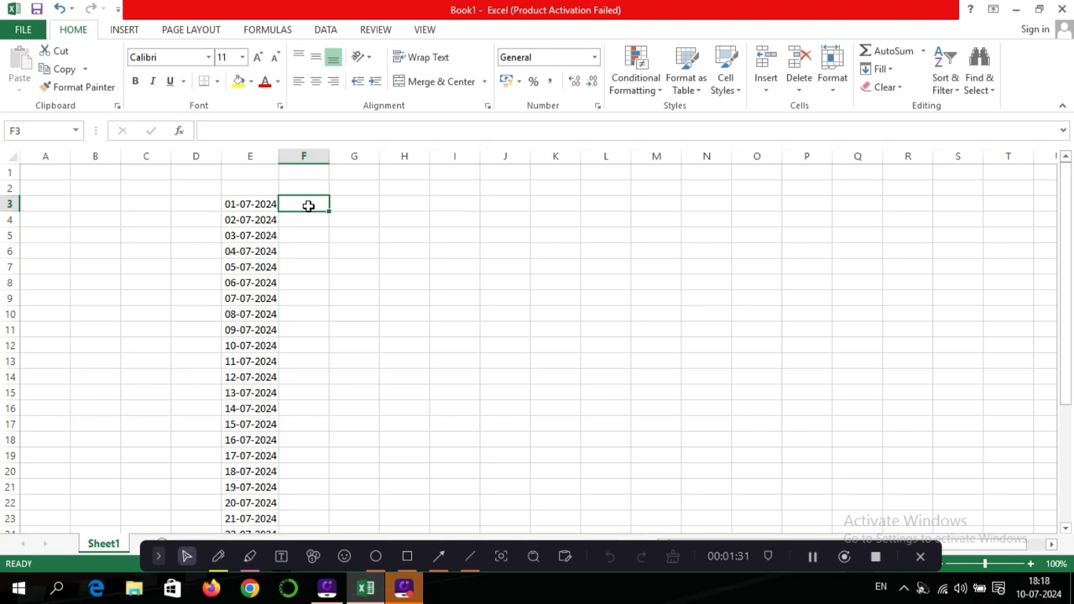
Enter =TEXT(E3,"dddd") in F3 to show Monday for the first date.
text(=text)
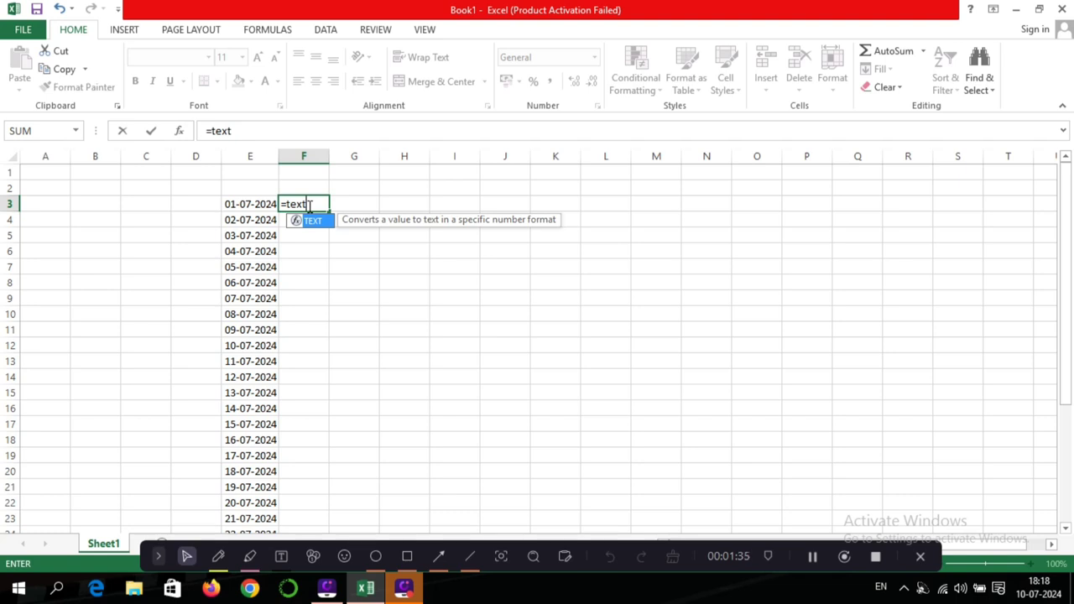
text(()
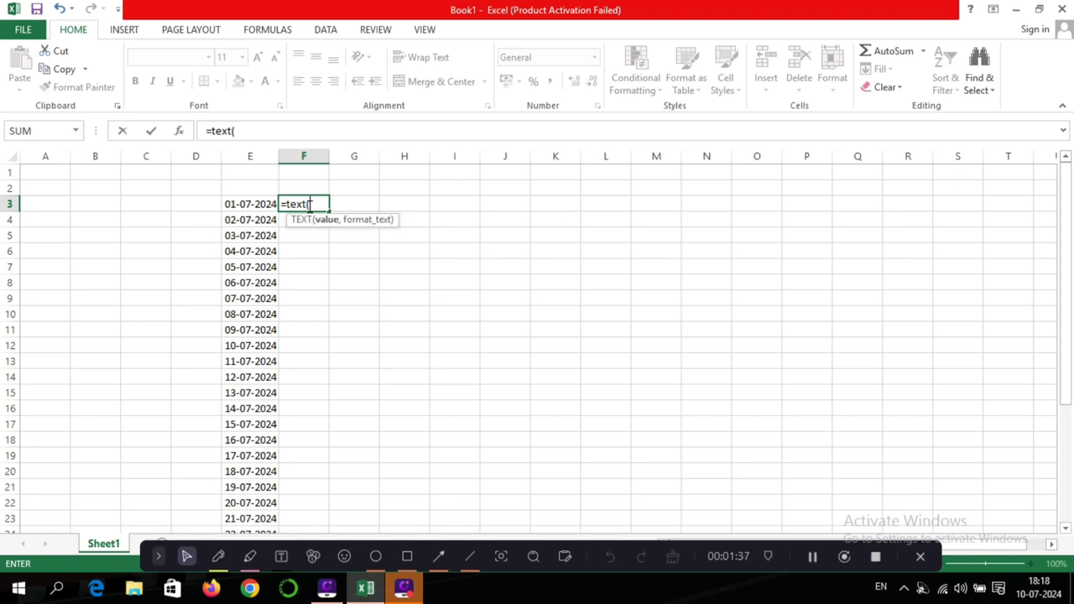
click(250, 206)
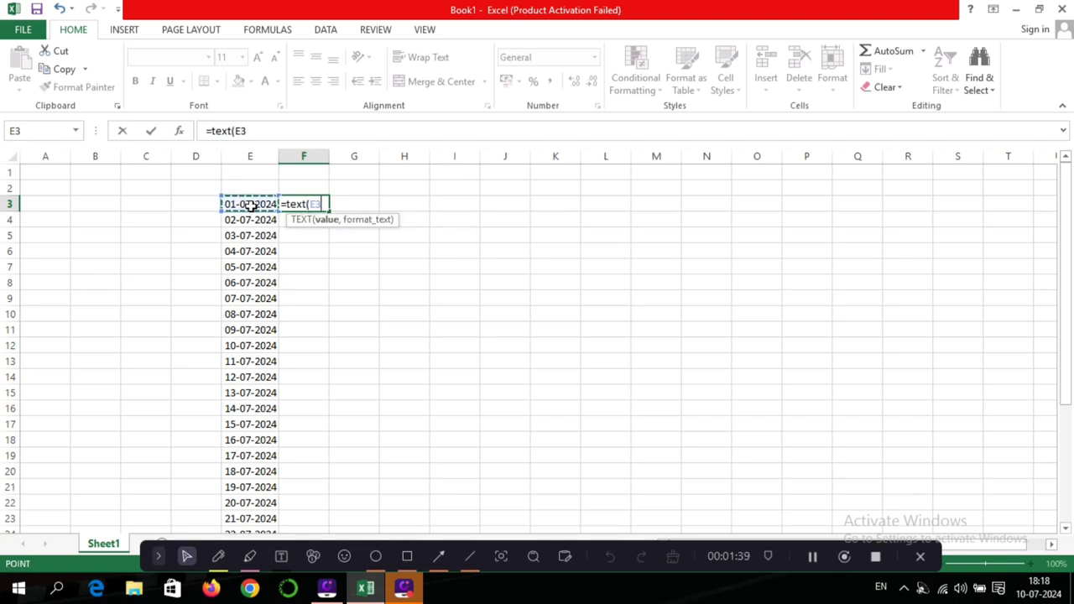
text(,"dddd)
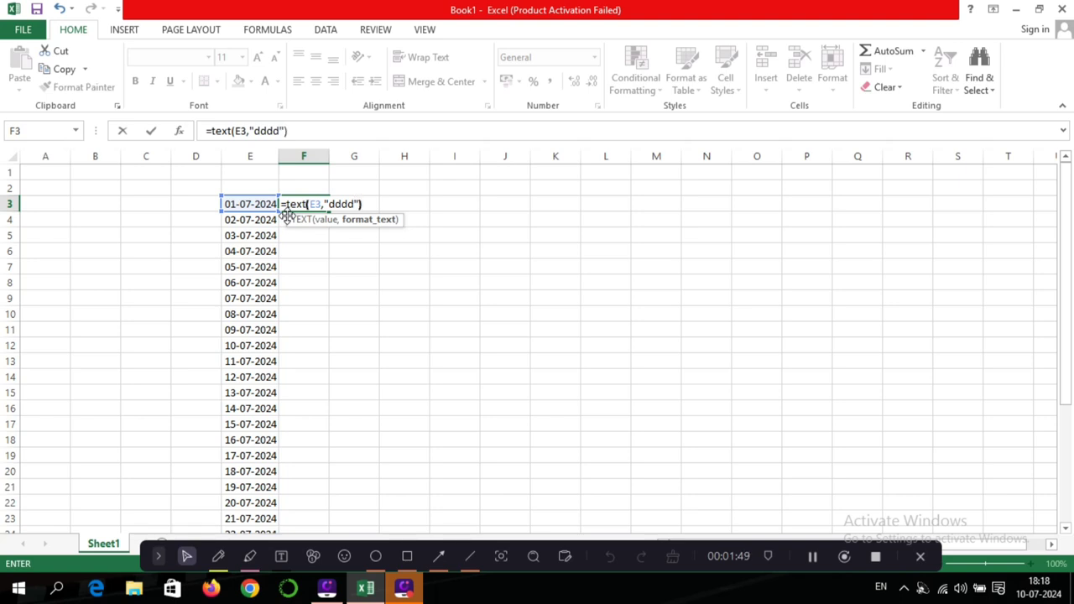
key(Return)
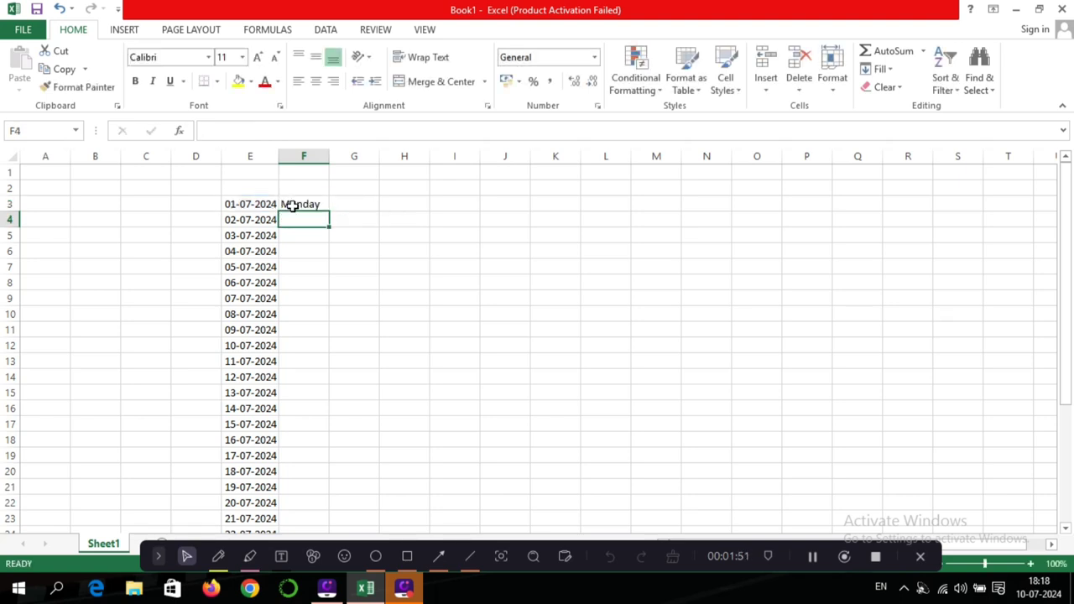
Copy the weekday formula down column F beside every date and check the results.
click(289, 204)
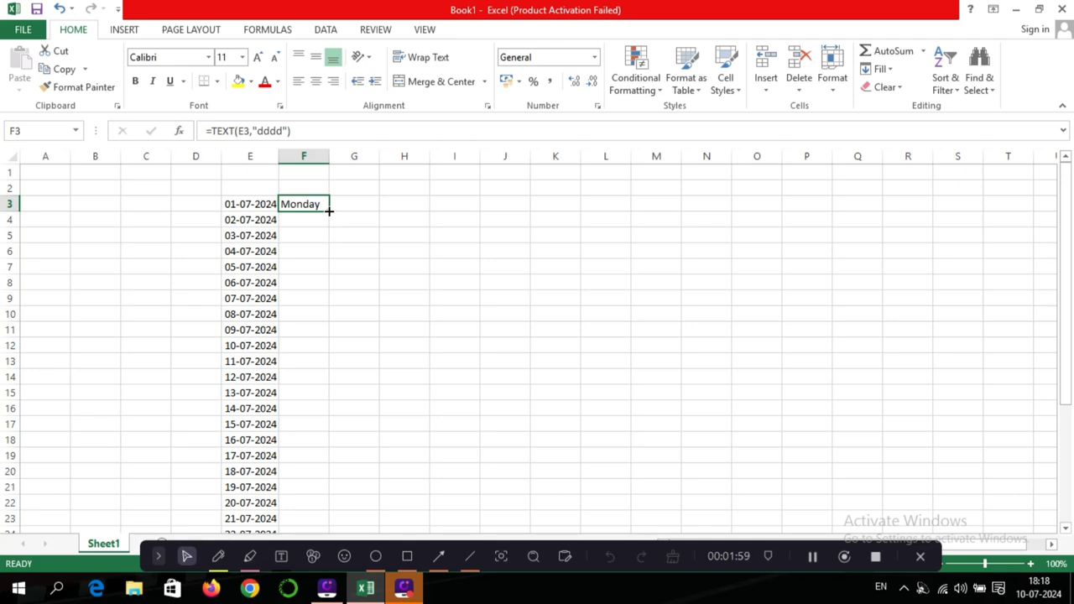
double_click(329, 212)
click(362, 250)
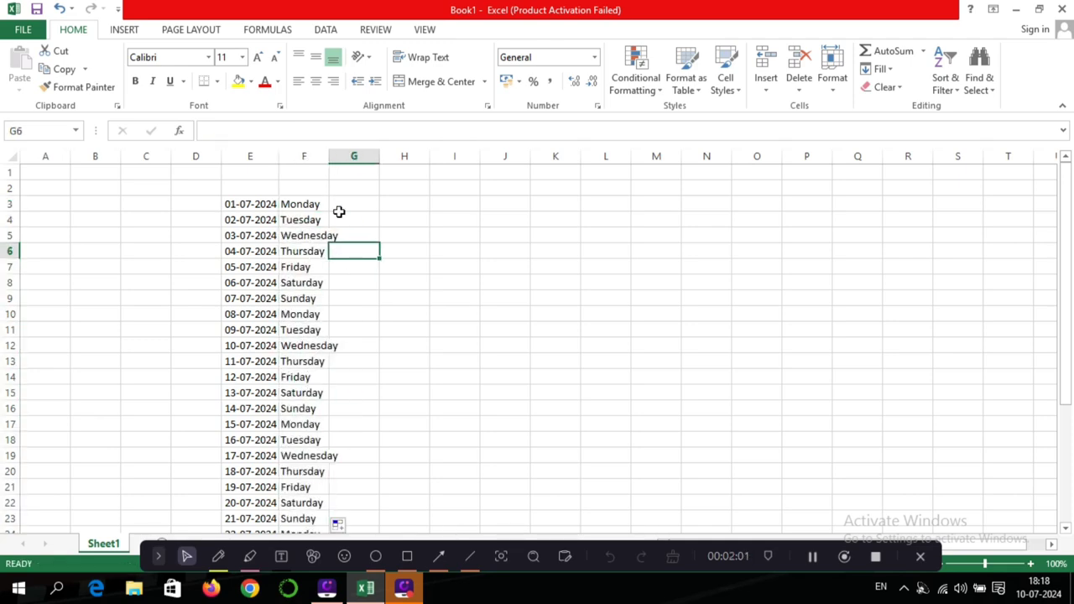
scroll(505, 325, down, 2)
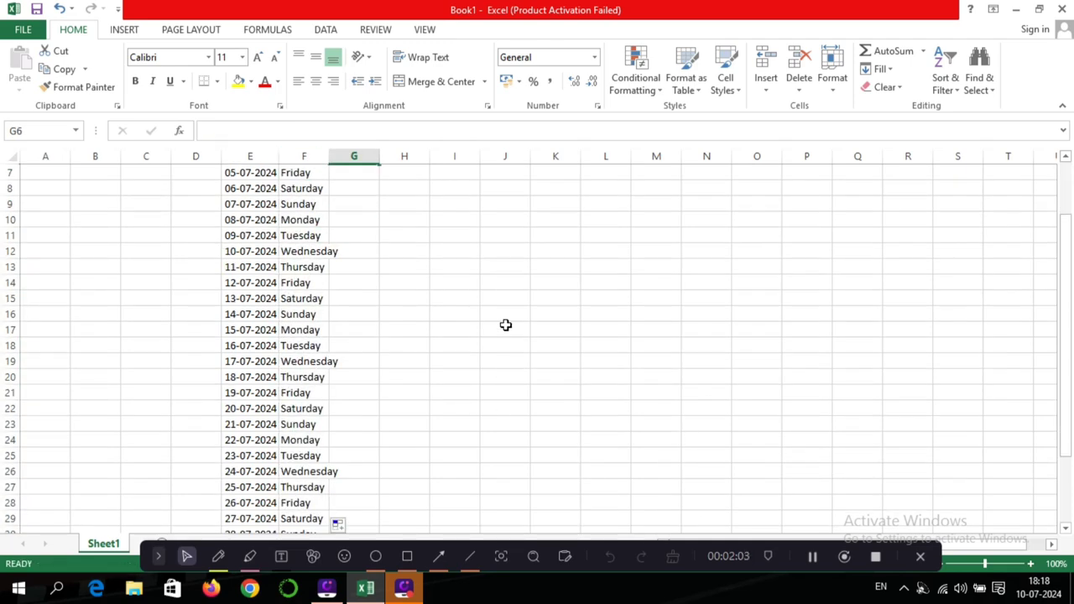
scroll(501, 344, down, 2)
scroll(497, 357, down, 2)
scroll(497, 356, up, 3)
scroll(497, 356, up, 1)
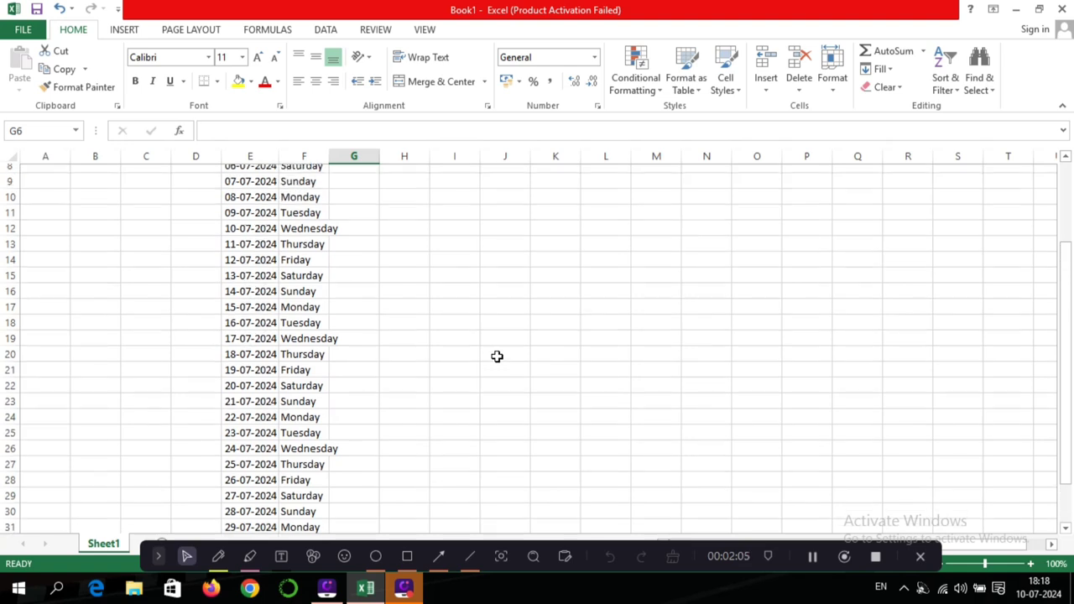
scroll(497, 357, up, 3)
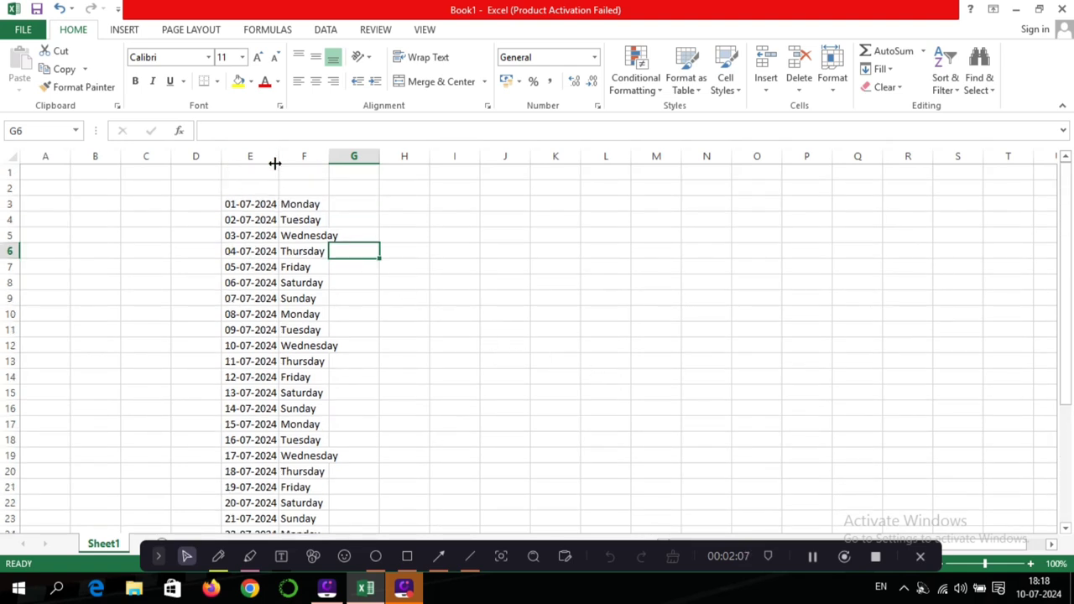
Copy columns E:F and paste the dates and weekdays into G:H and I:J.
drag(268, 157, 301, 156)
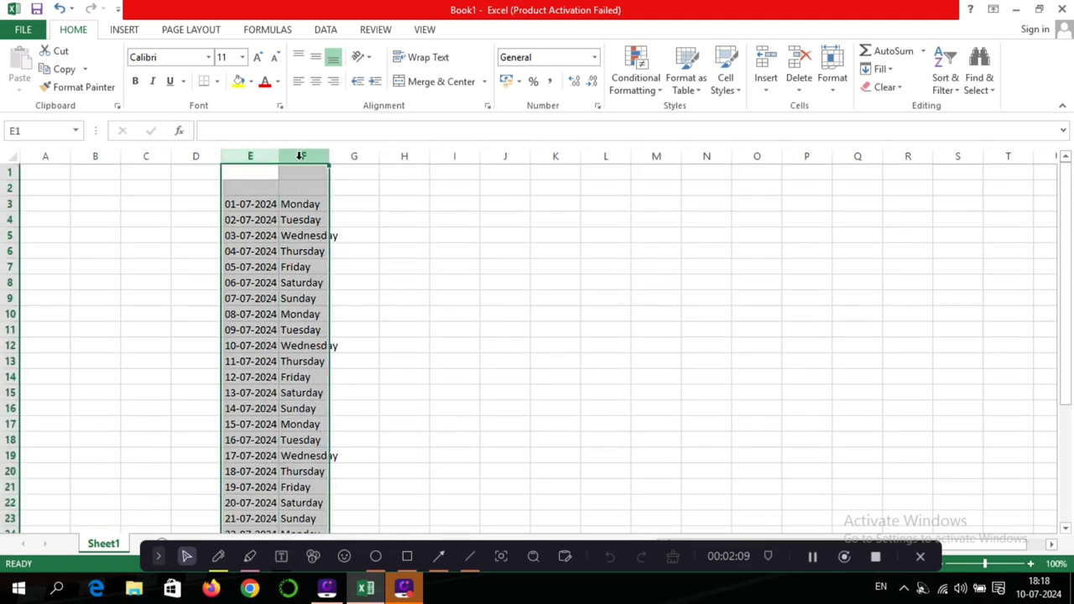
key(ctrl+c)
drag(354, 156, 404, 156)
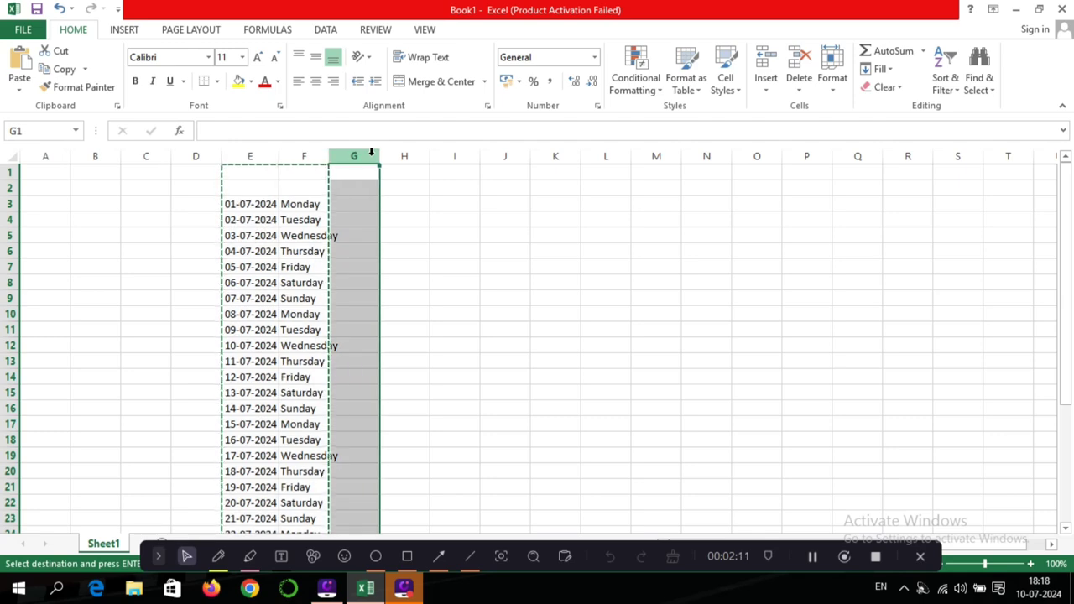
key(ctrl+v)
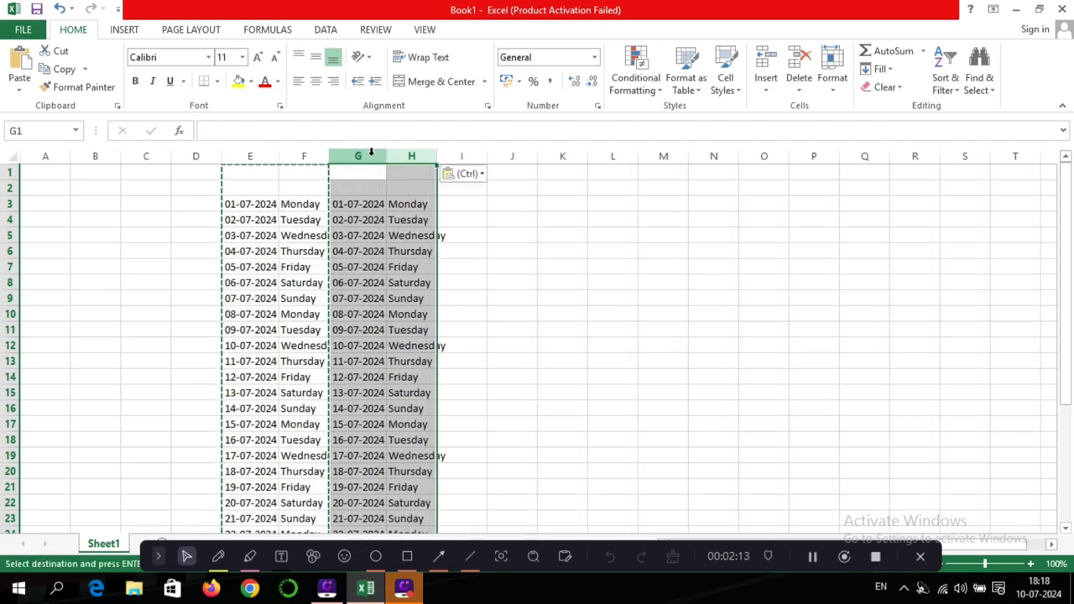
drag(460, 156, 459, 157)
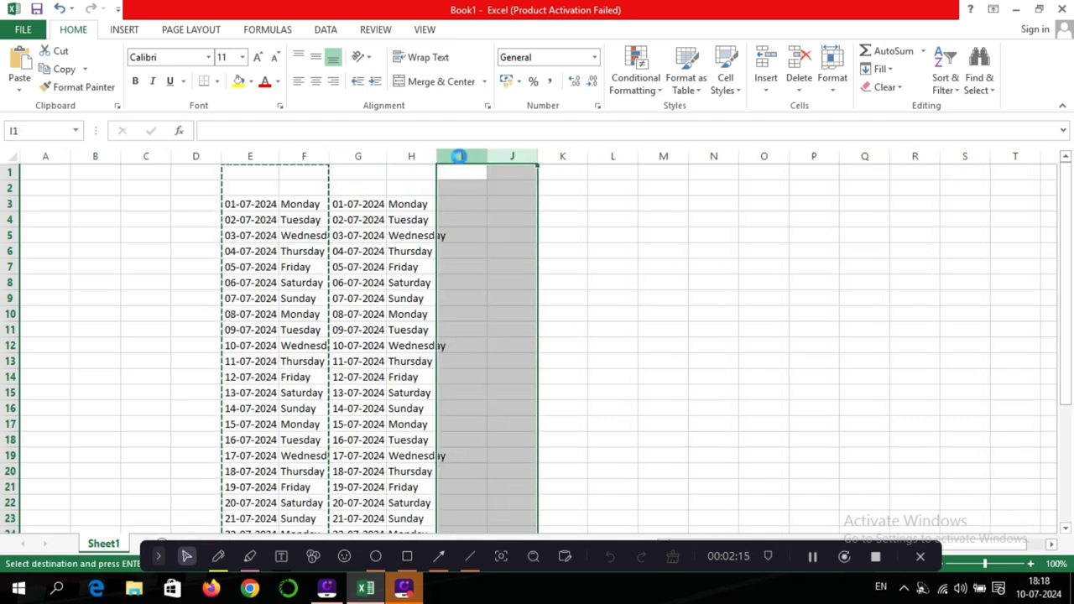
key(ctrl+v)
drag(561, 157, 627, 157)
Paste the third copy into K:L, then narrow columns H, J and K until K shows ####.
key(ctrl+v)
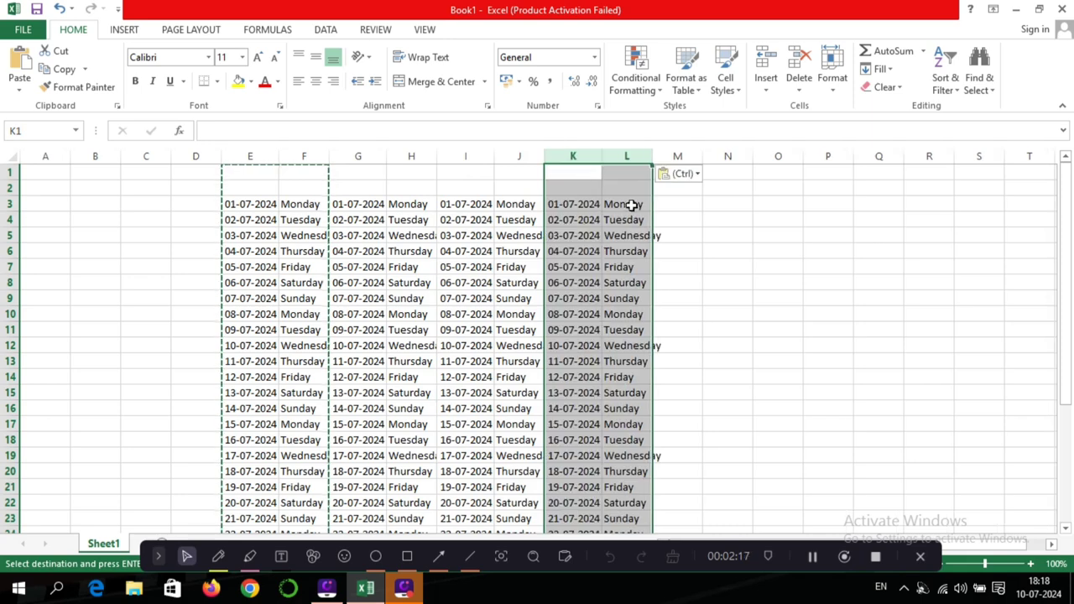
click(710, 234)
click(267, 155)
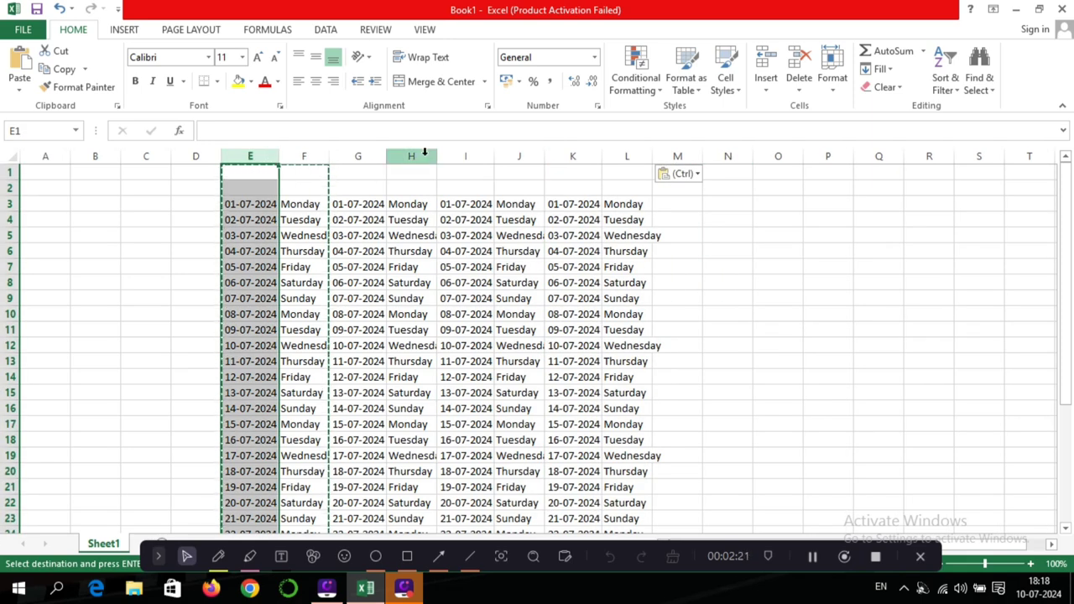
drag(436, 156, 417, 156)
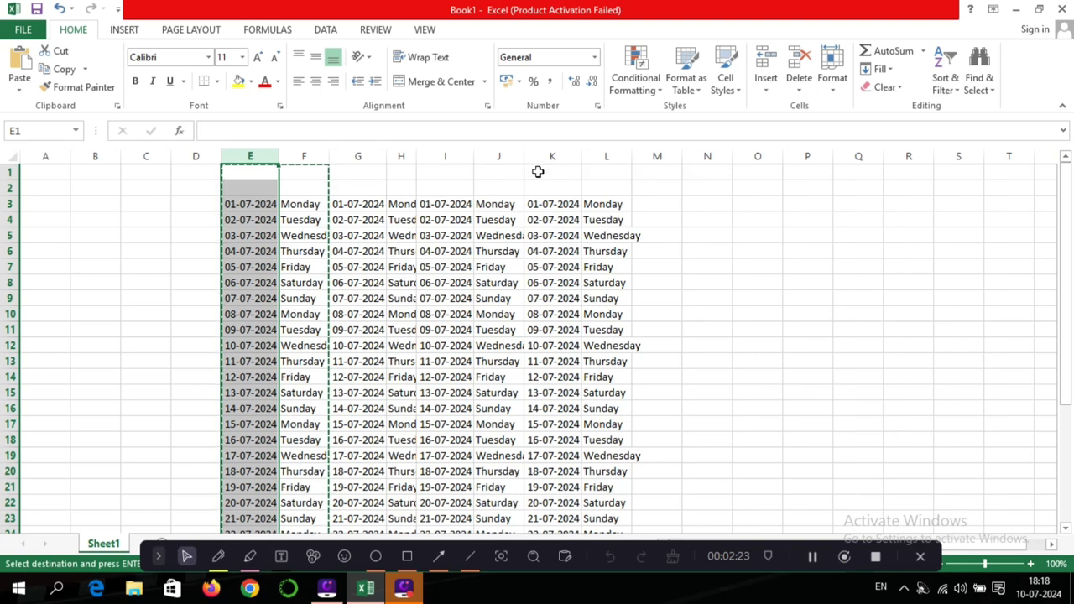
drag(526, 156, 509, 156)
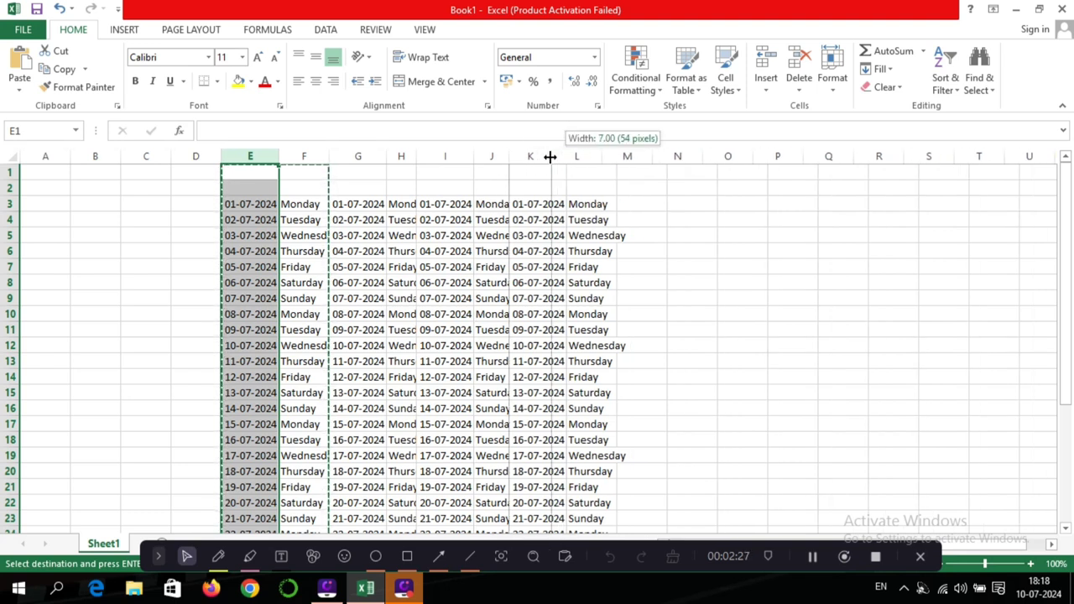
drag(565, 156, 551, 156)
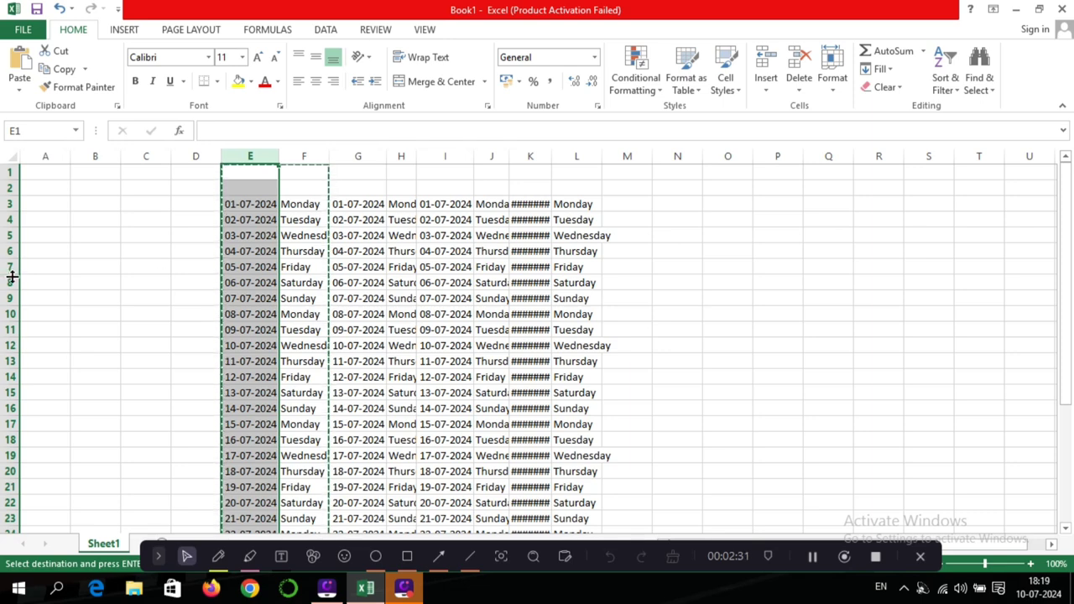
Squash rows 8, 10 and 12 to almost no height.
mouse_move(14, 274)
mouse_down()
mouse_move(12, 260)
mouse_move(12, 286)
mouse_up()
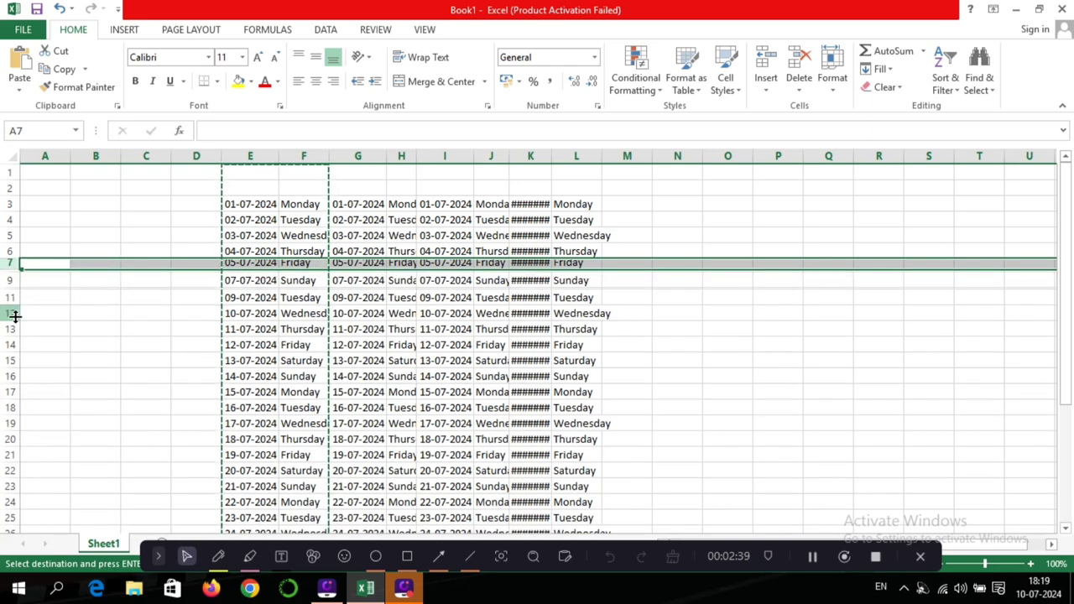
drag(12, 316, 12, 304)
click(109, 380)
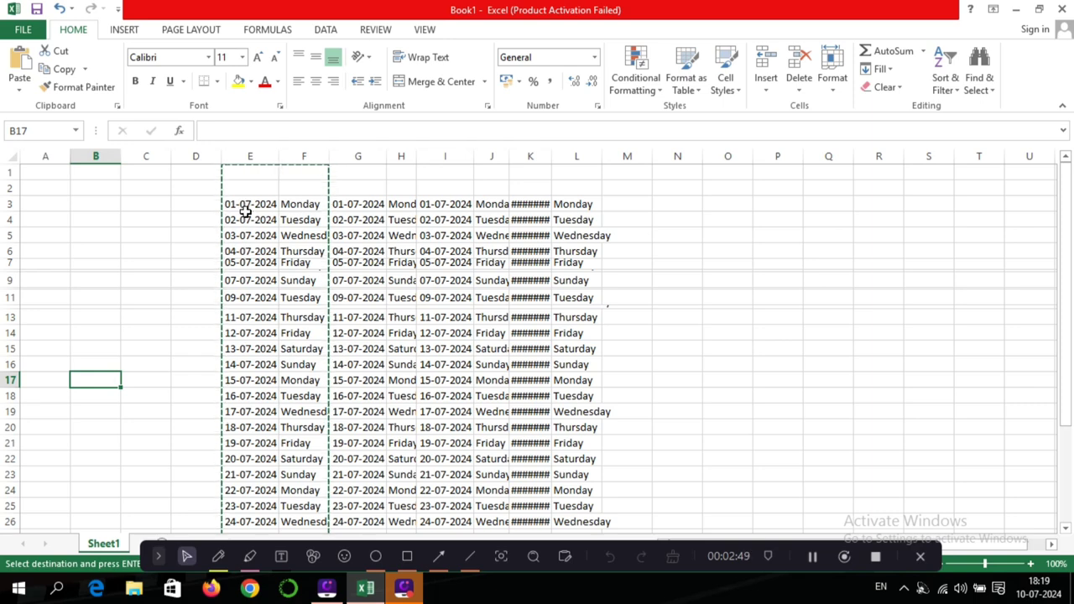
Select the date table from E3 and apply AutoFit Row Height (Alt+H, O, A).
mouse_move(245, 209)
mouse_down()
mouse_move(598, 268)
mouse_move(598, 586)
mouse_up()
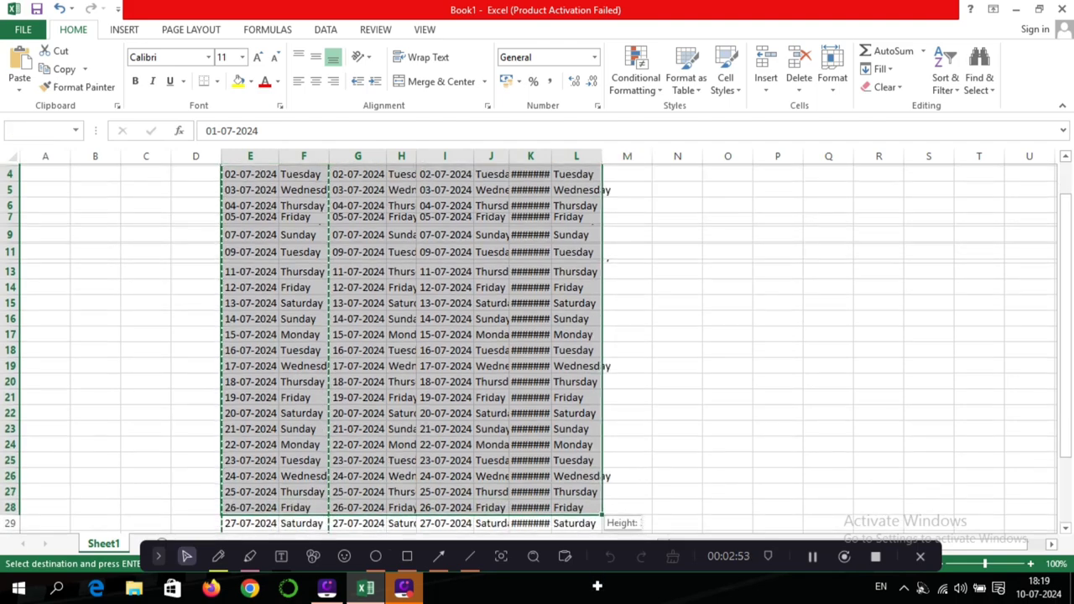
mouse_move(597, 586)
mouse_down()
mouse_move(605, 532)
mouse_move(590, 440)
mouse_up()
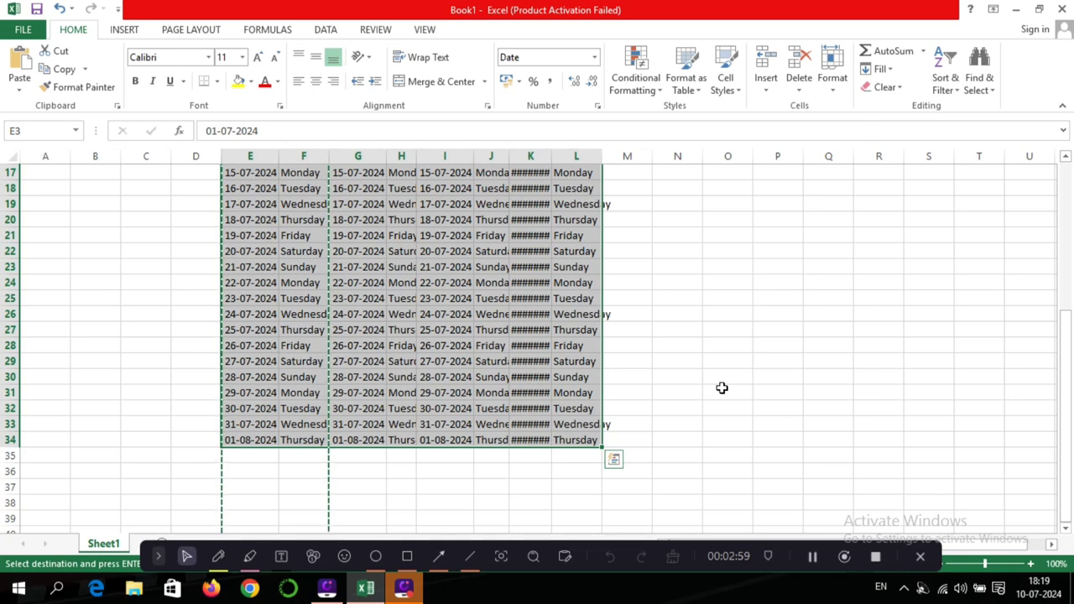
key(alt+h)
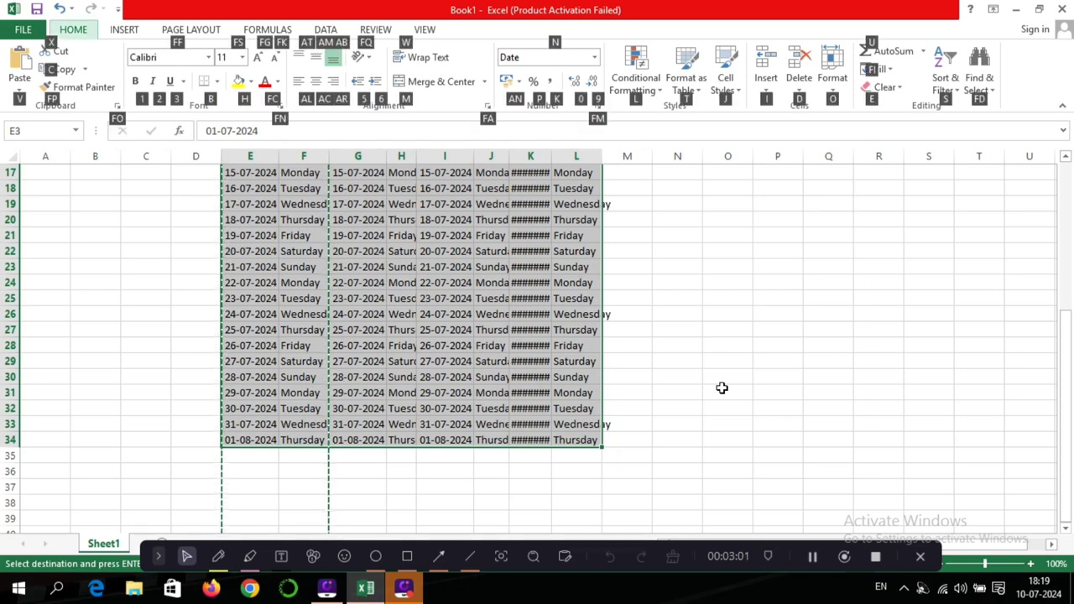
key(o)
key(a)
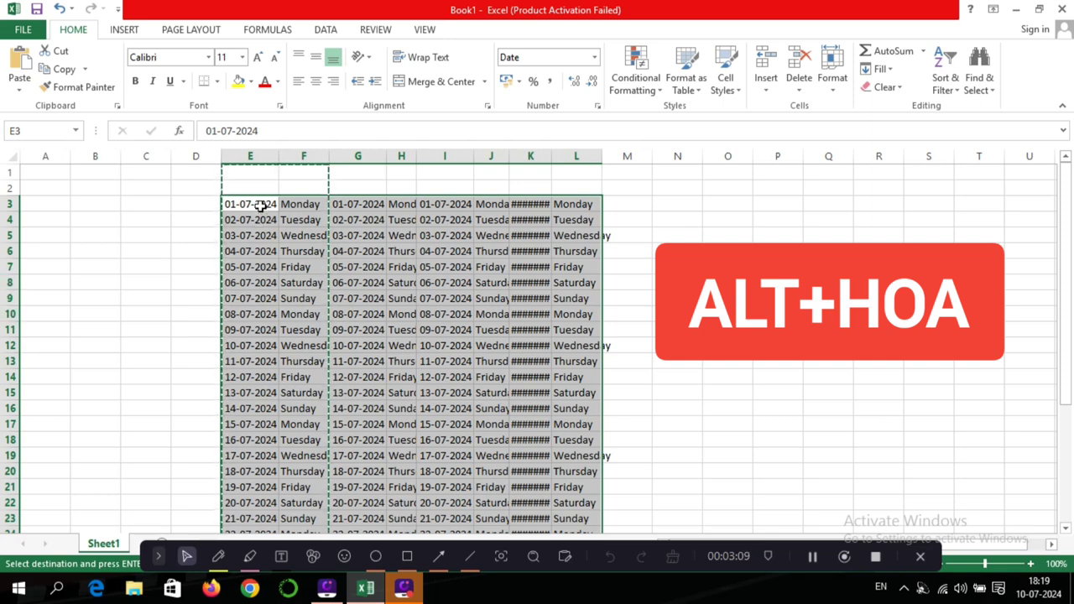
Reselect the whole date table from E3 through column L.
mouse_move(250, 172)
mouse_down()
mouse_move(576, 235)
mouse_move(551, 311)
mouse_up()
click(401, 330)
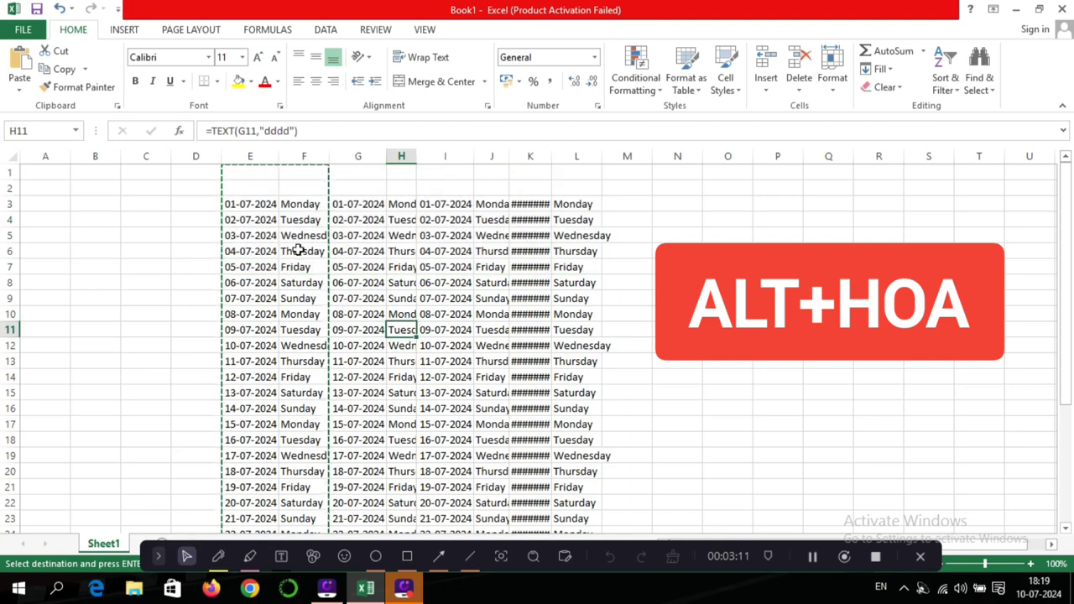
click(252, 205)
mouse_move(332, 211)
mouse_down()
mouse_move(582, 524)
mouse_move(581, 574)
mouse_up()
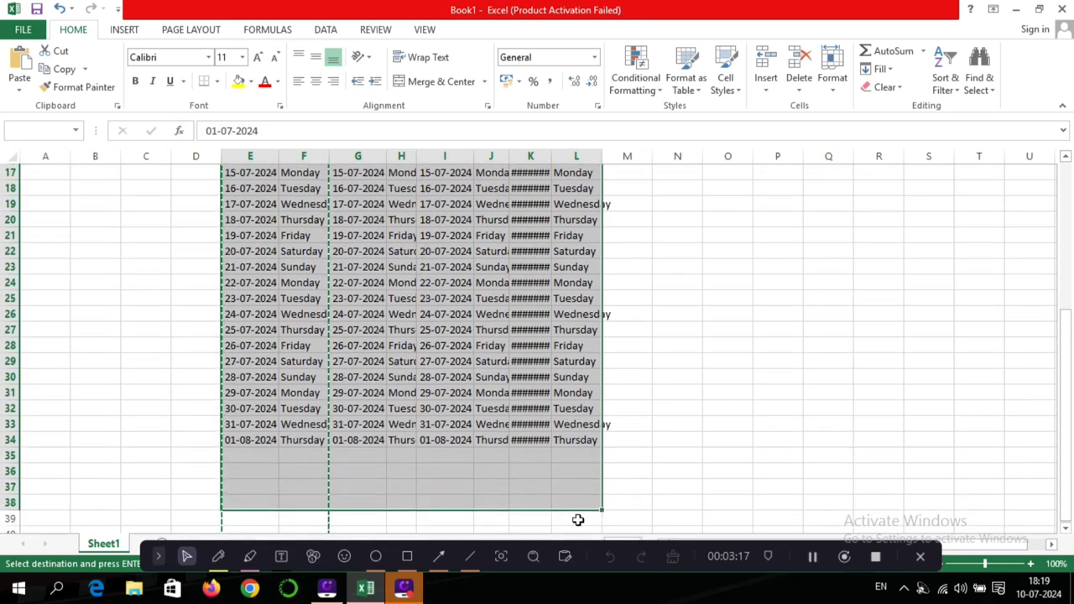
AutoFit column widths for E through L (Alt+H, O, I) and scroll to verify every entry shows.
drag(581, 574, 574, 440)
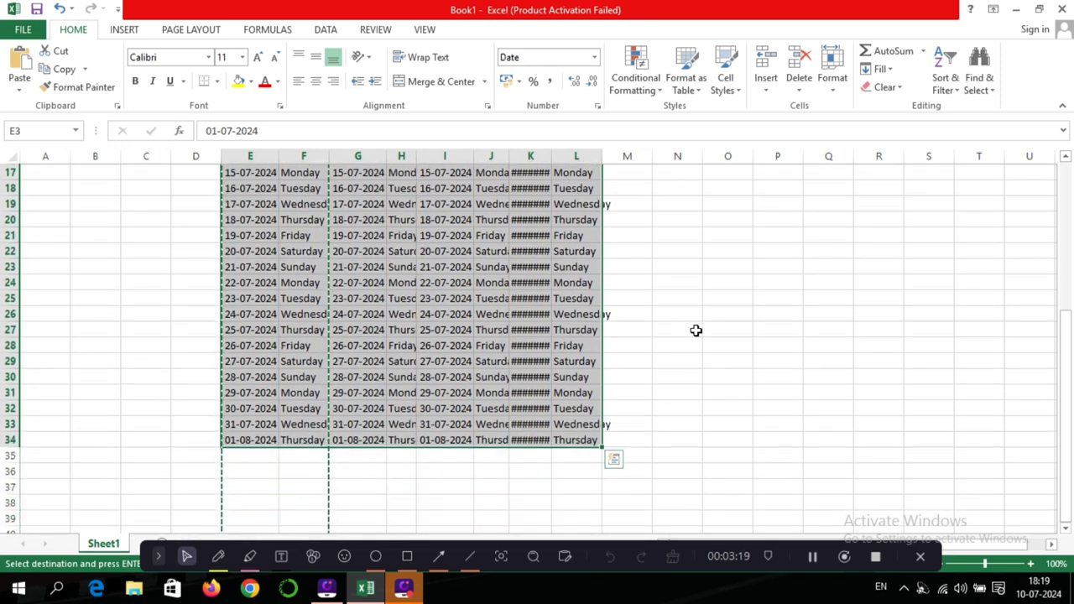
key(alt+h)
key(o)
key(i)
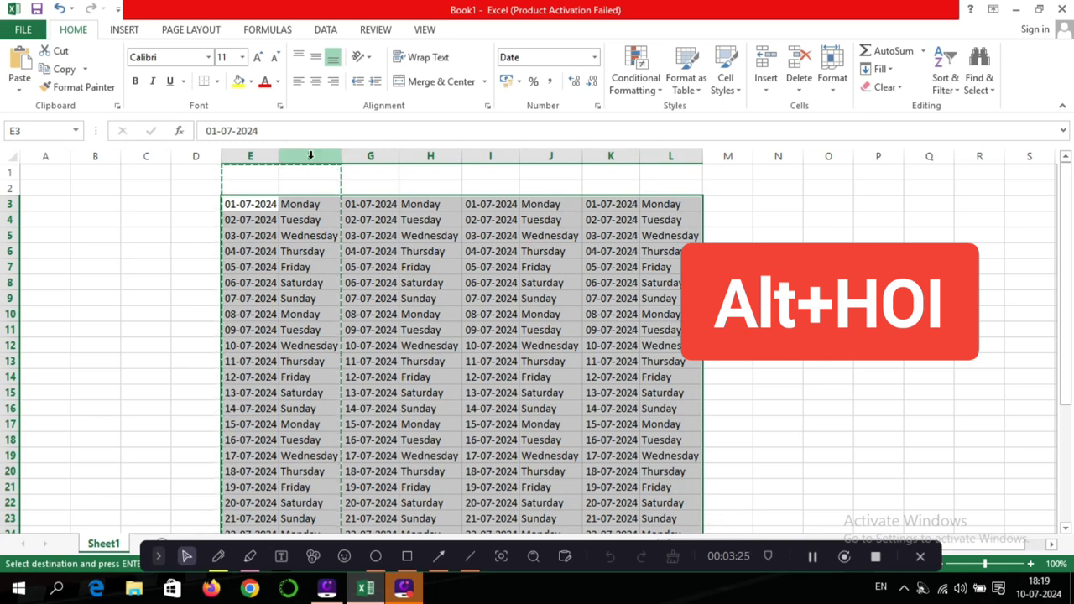
click(715, 192)
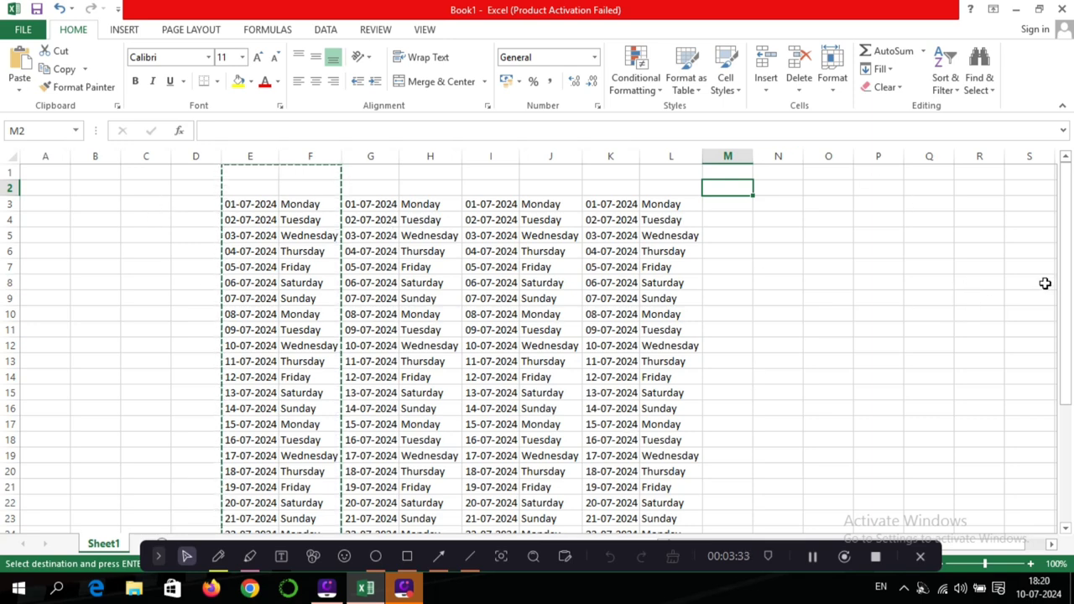
scroll(579, 352, down, 2)
scroll(537, 357, down, 2)
scroll(529, 359, down, 1)
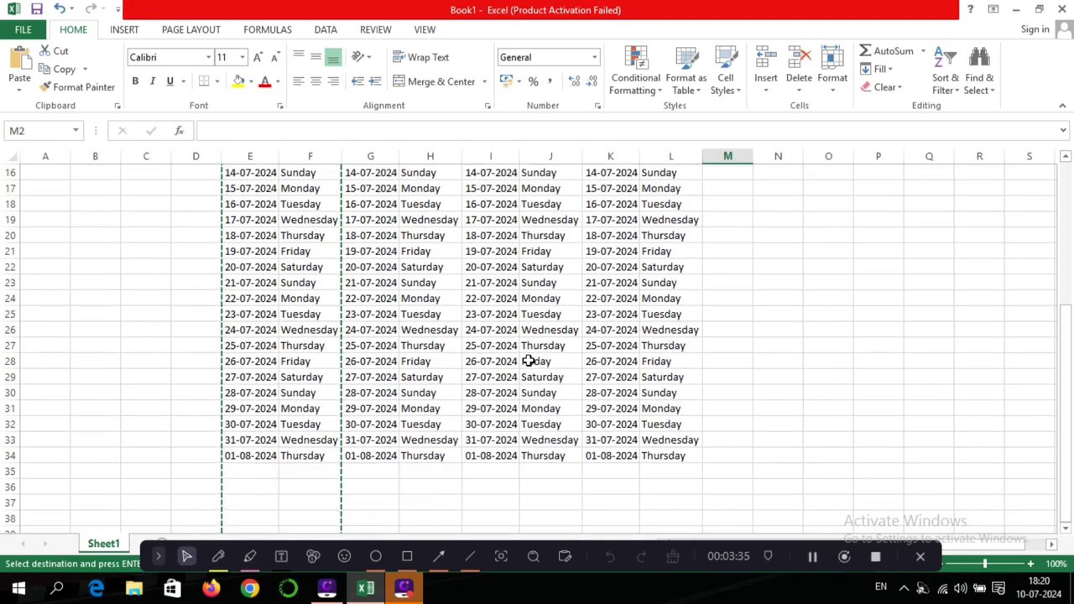
scroll(529, 360, down, 2)
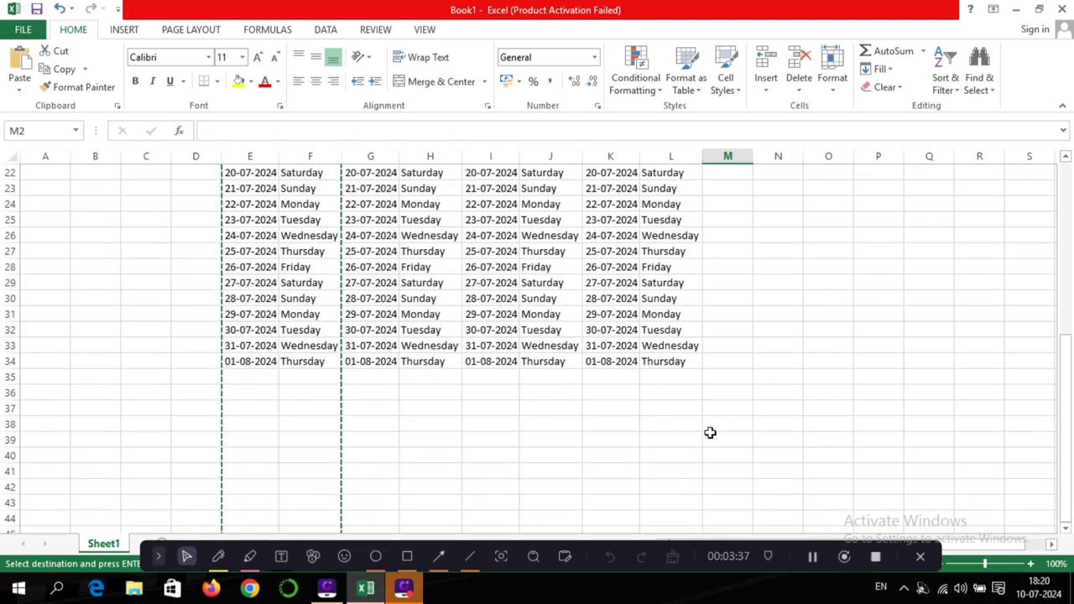
scroll(711, 432, up, 2)
scroll(422, 362, up, 1)
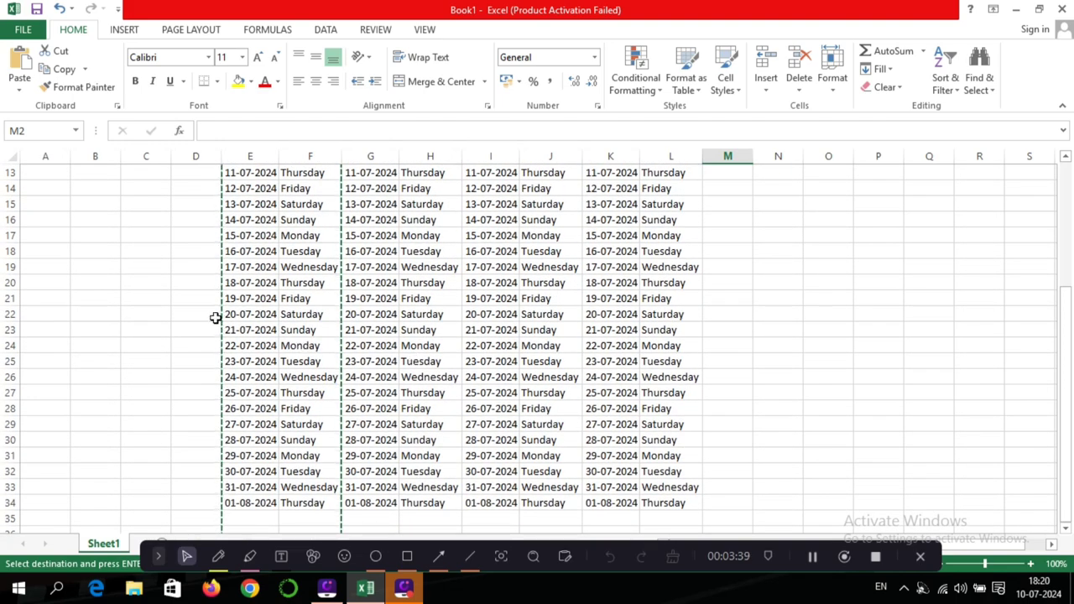
scroll(216, 317, up, 2)
scroll(216, 317, up, 2)
scroll(216, 317, up, 1)
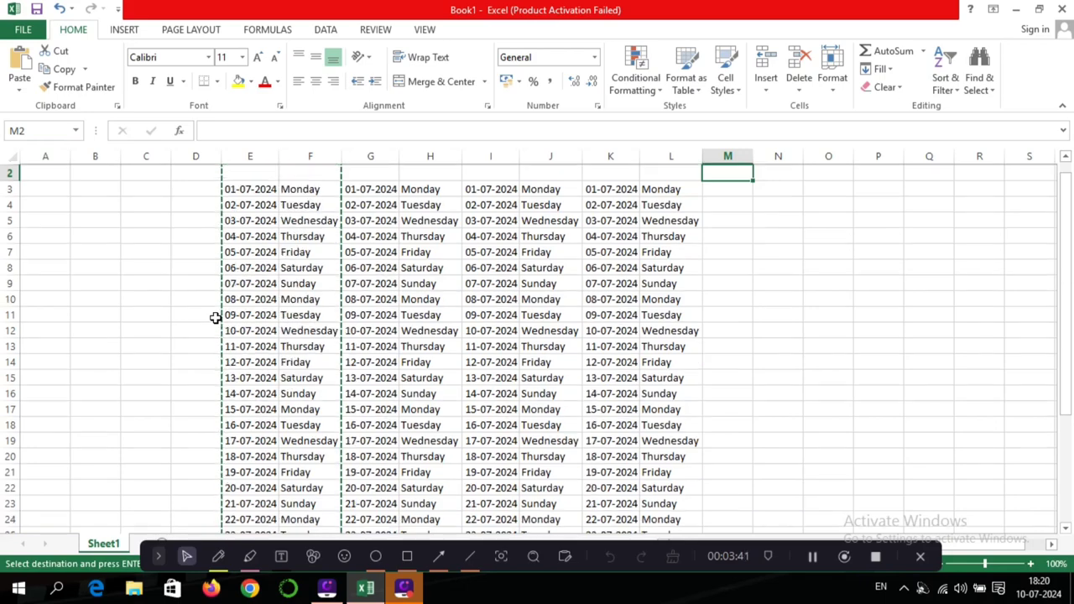
scroll(216, 317, down, 1)
scroll(215, 317, up, 1)
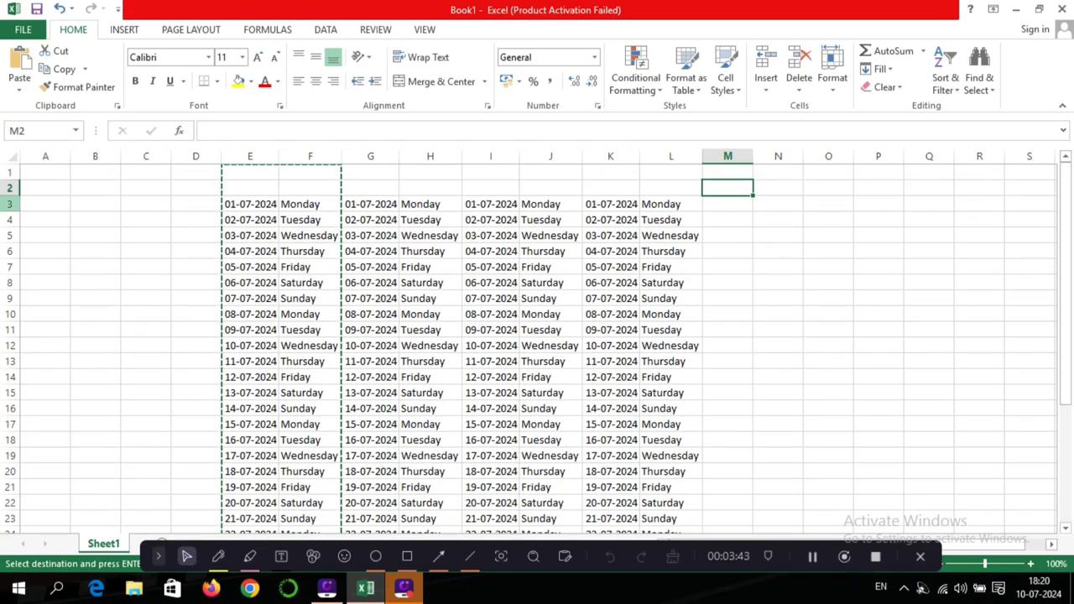
Resize rows 3–34 to a uniform height of about 35.25, then minimize Excel.
drag(10, 204, 30, 599)
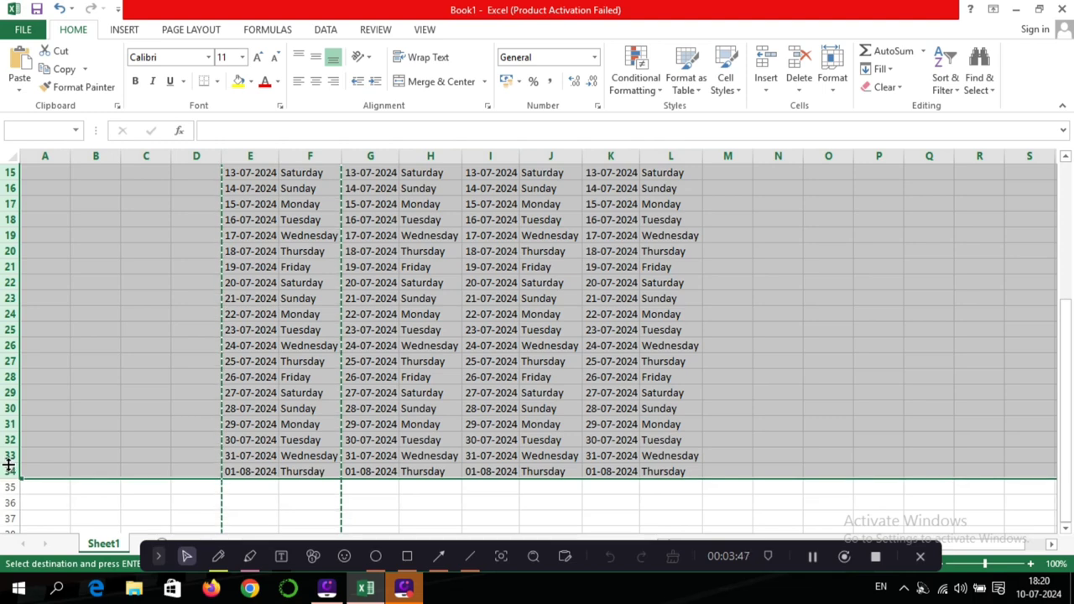
drag(30, 598, 17, 485)
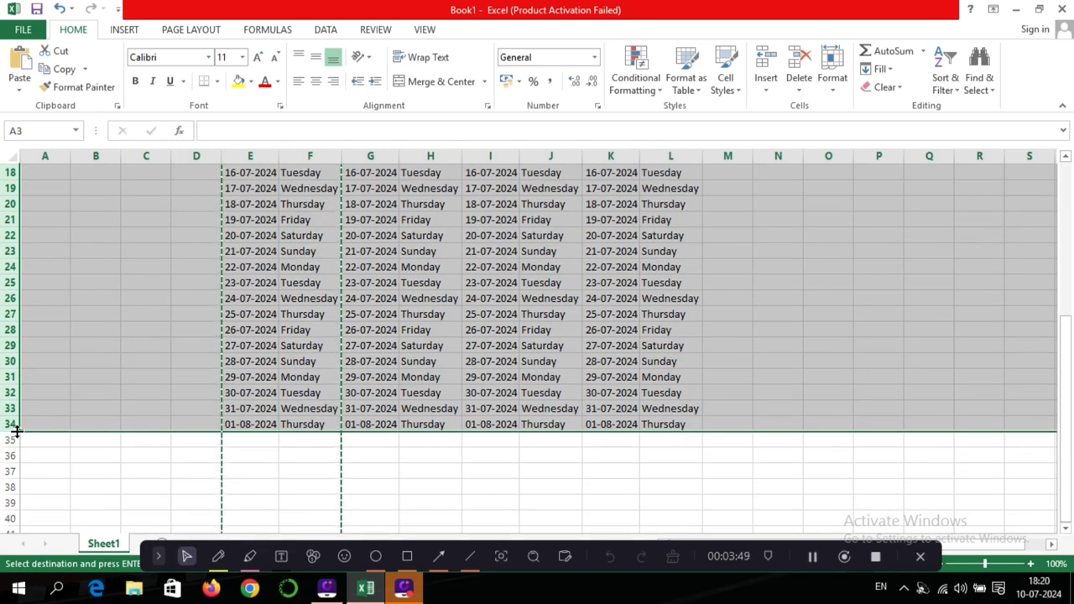
drag(17, 431, 12, 438)
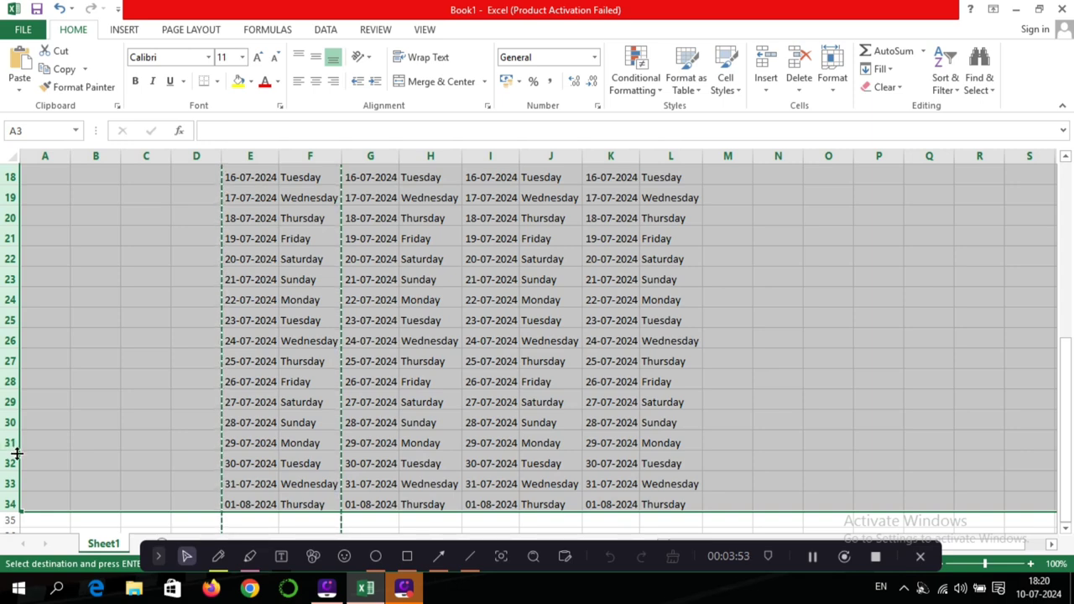
scroll(11, 441, down, 2)
drag(15, 389, 17, 407)
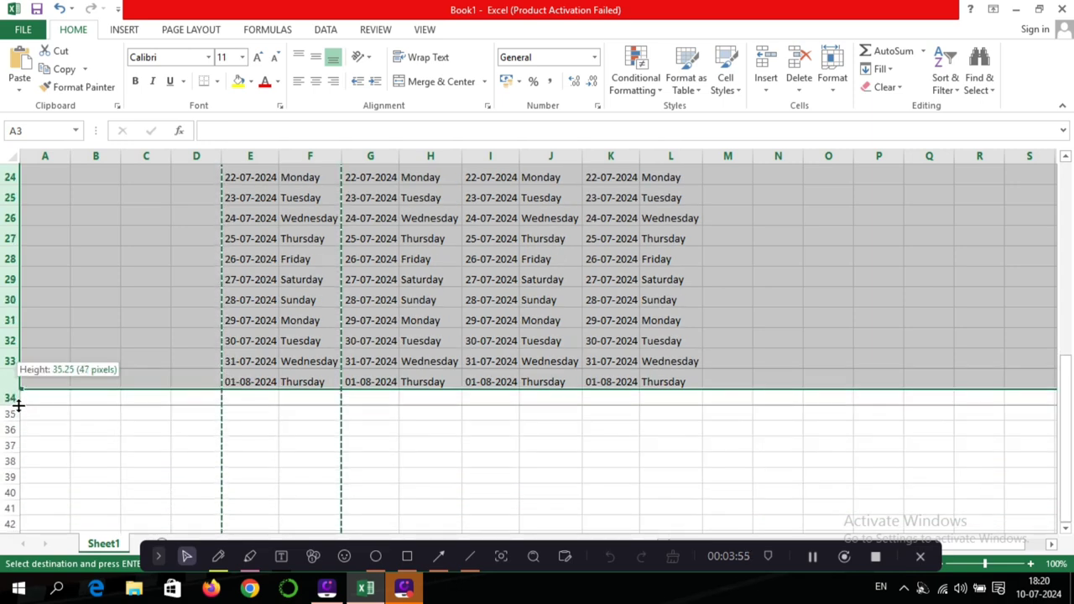
scroll(159, 388, up, 3)
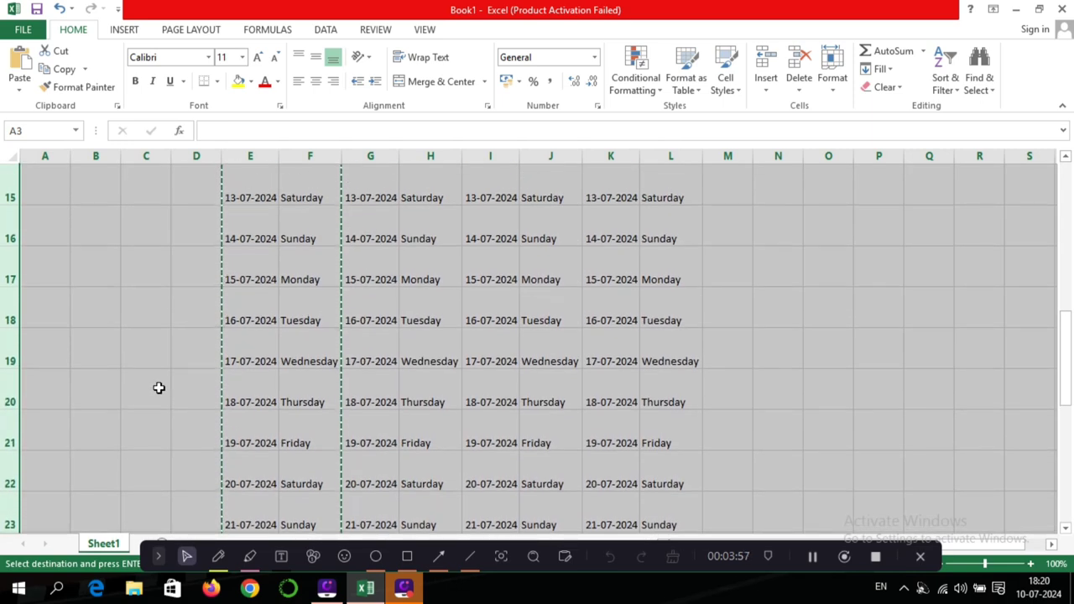
click(250, 263)
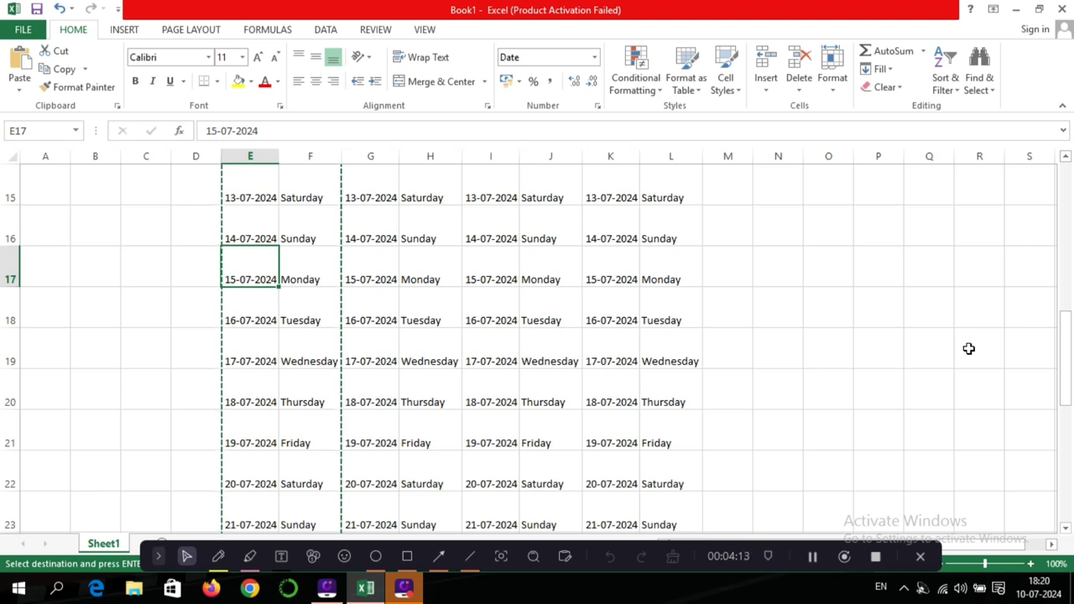
click(1014, 10)
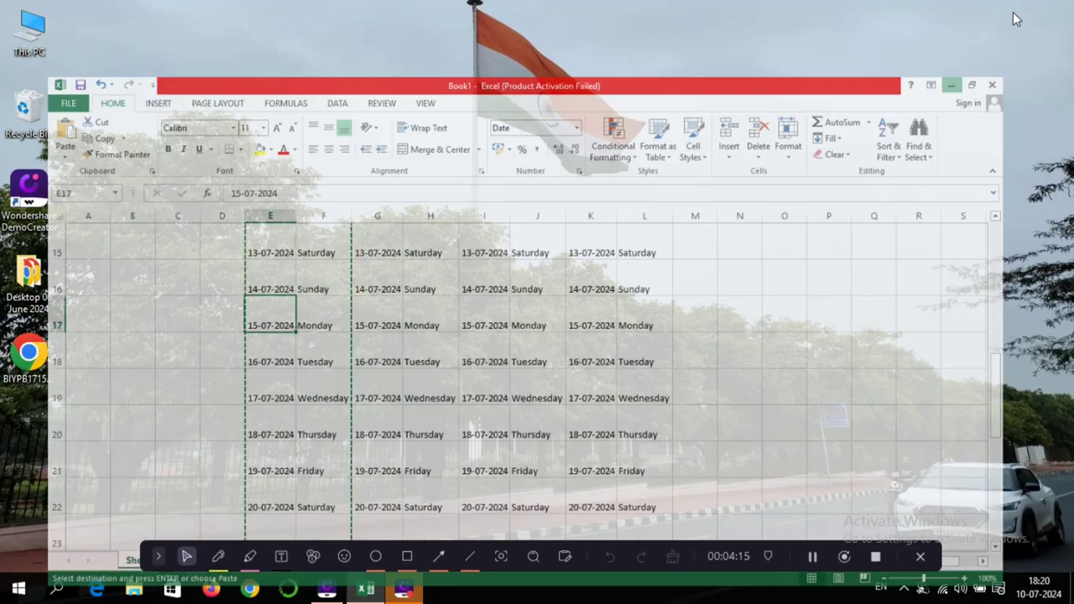